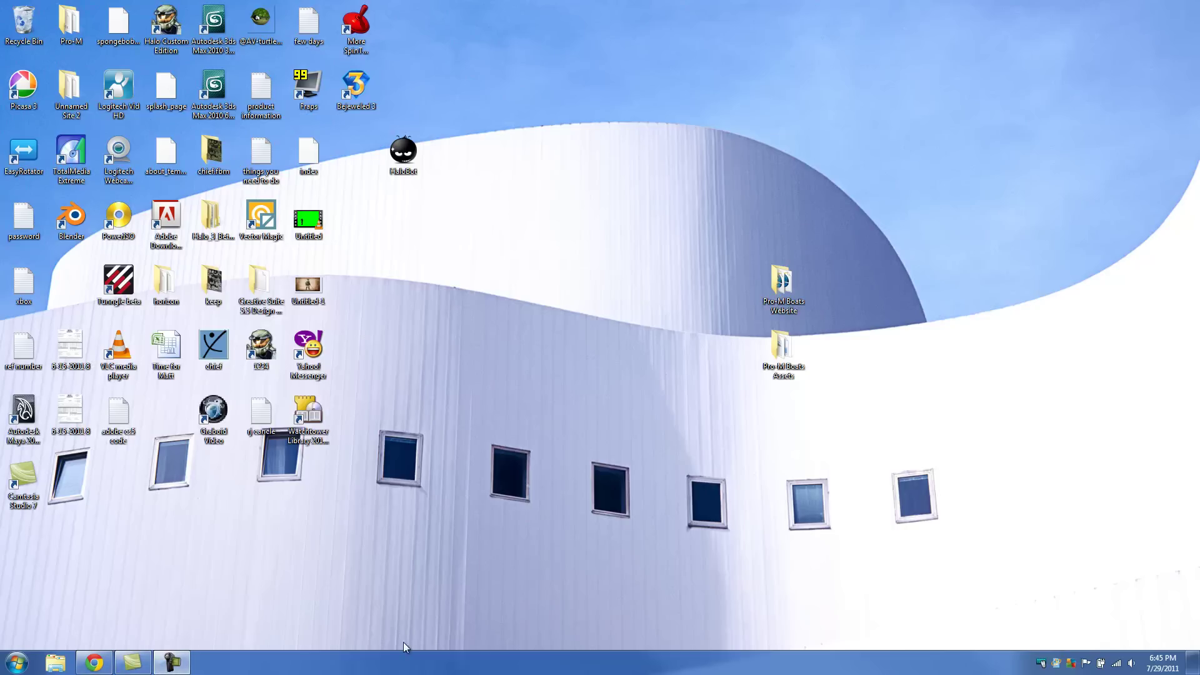
- Open Programs and Features from the Computer window and scroll down to Logitech SetPoint 6.30
click(16, 662)
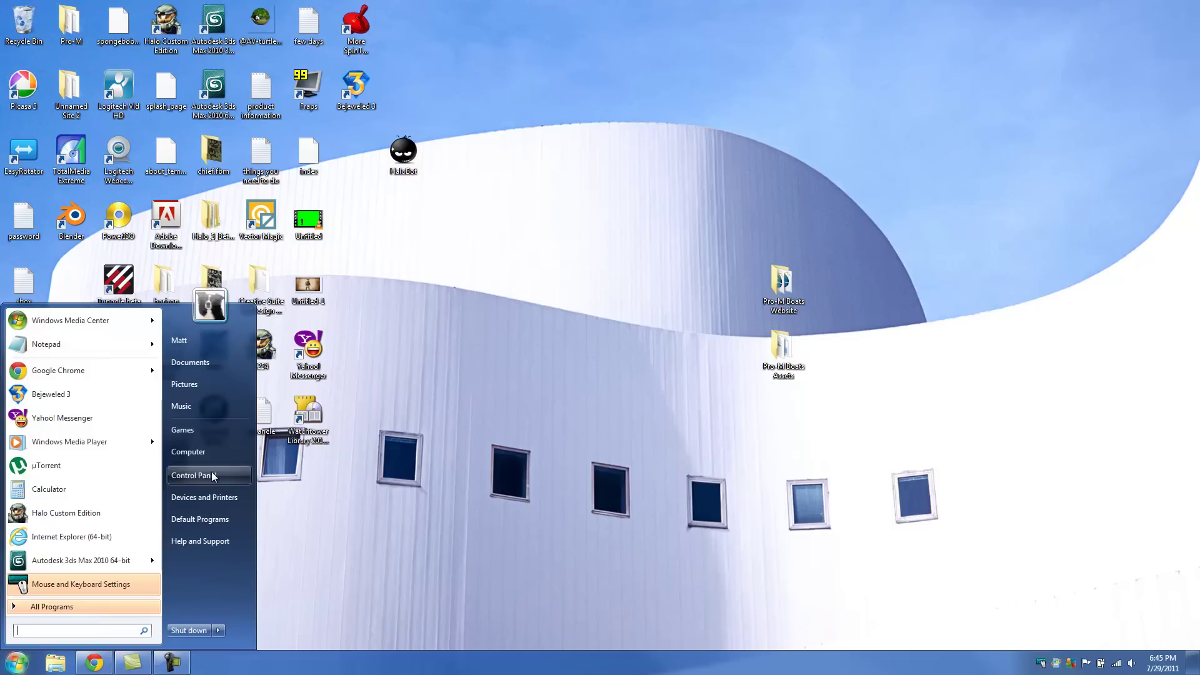
click(215, 455)
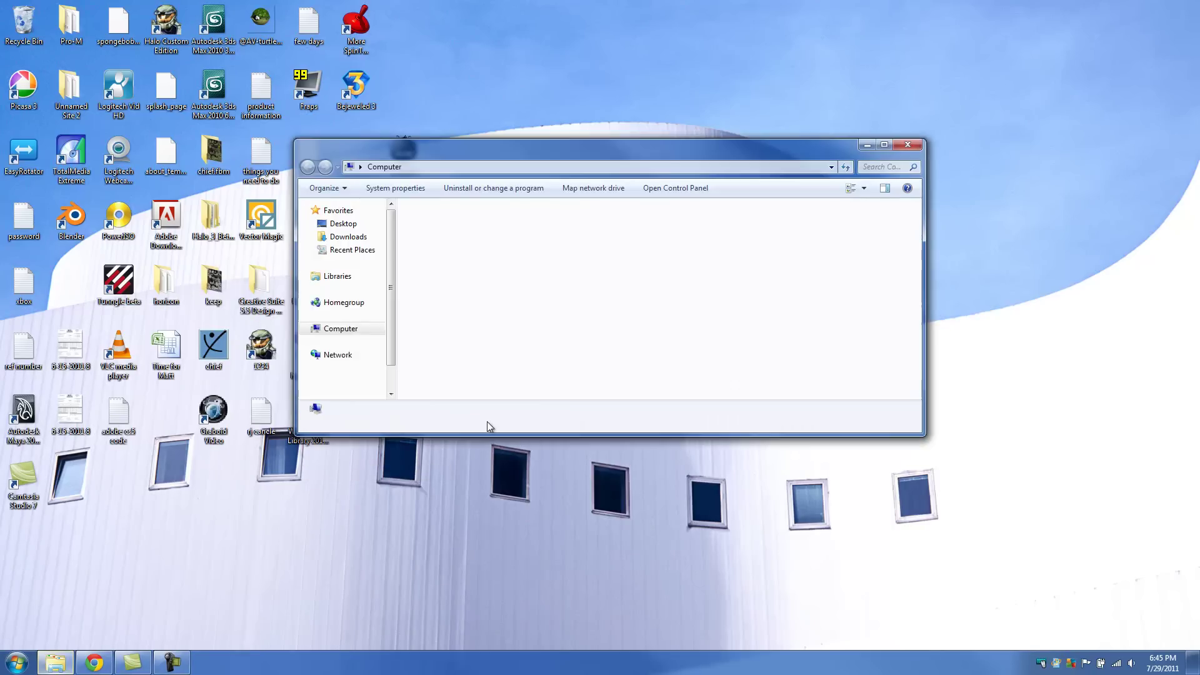
click(516, 193)
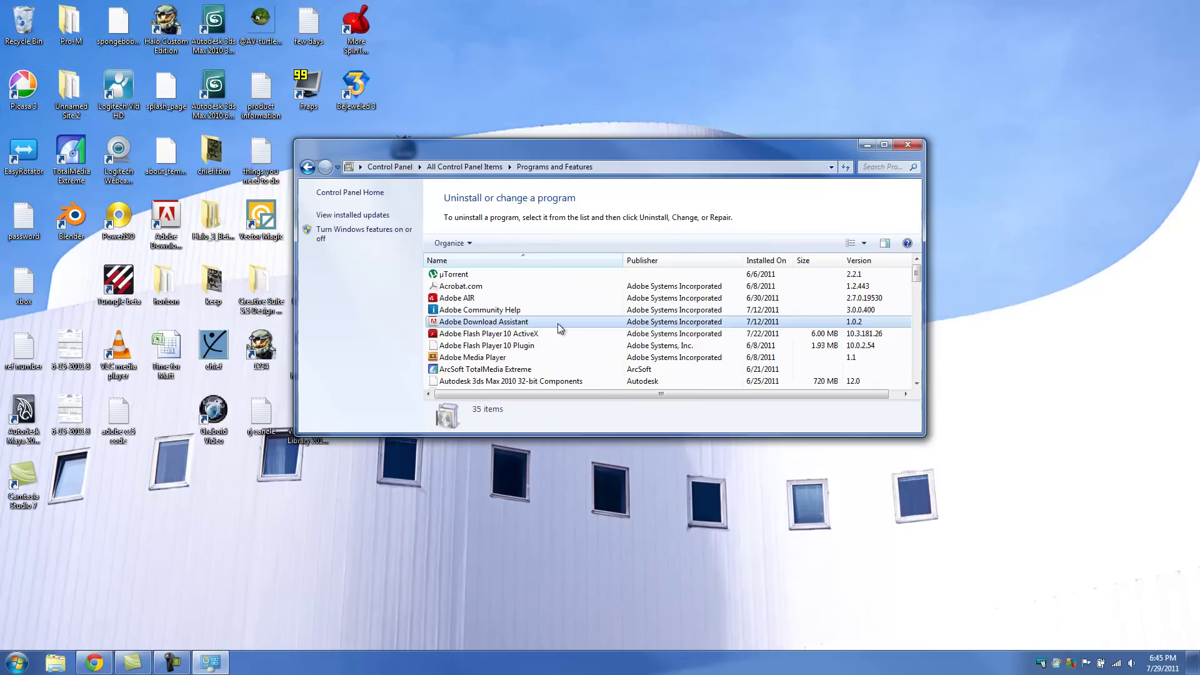
scroll(560, 326, down, 5)
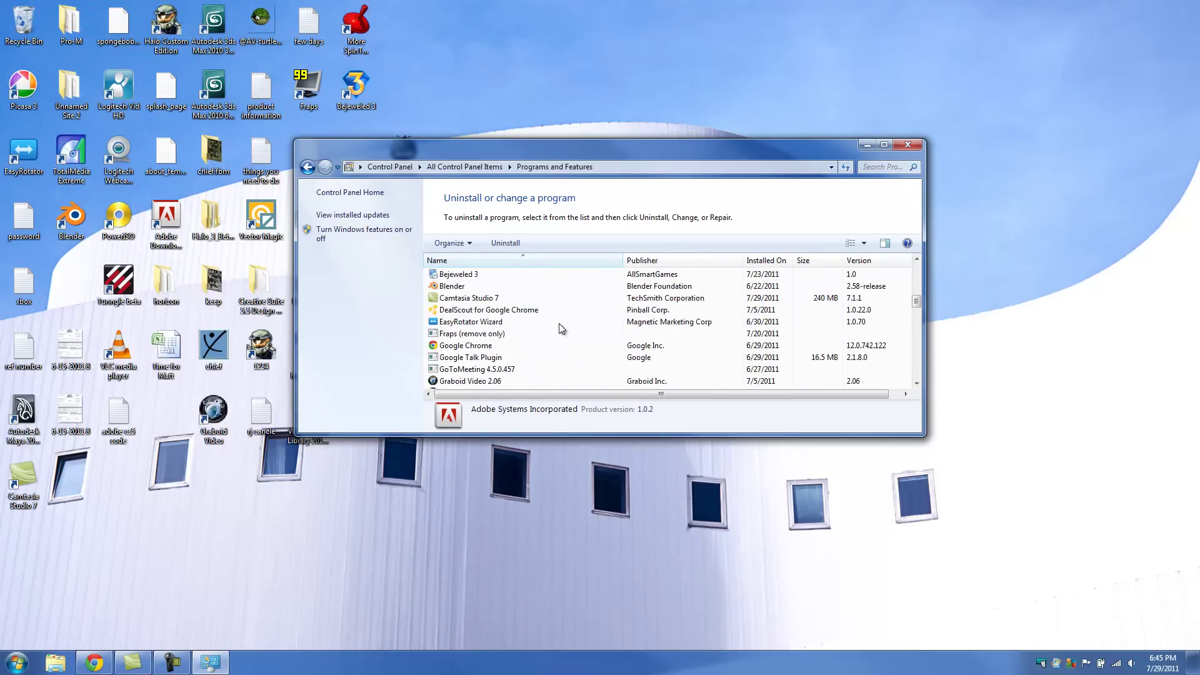
scroll(559, 324, down, 3)
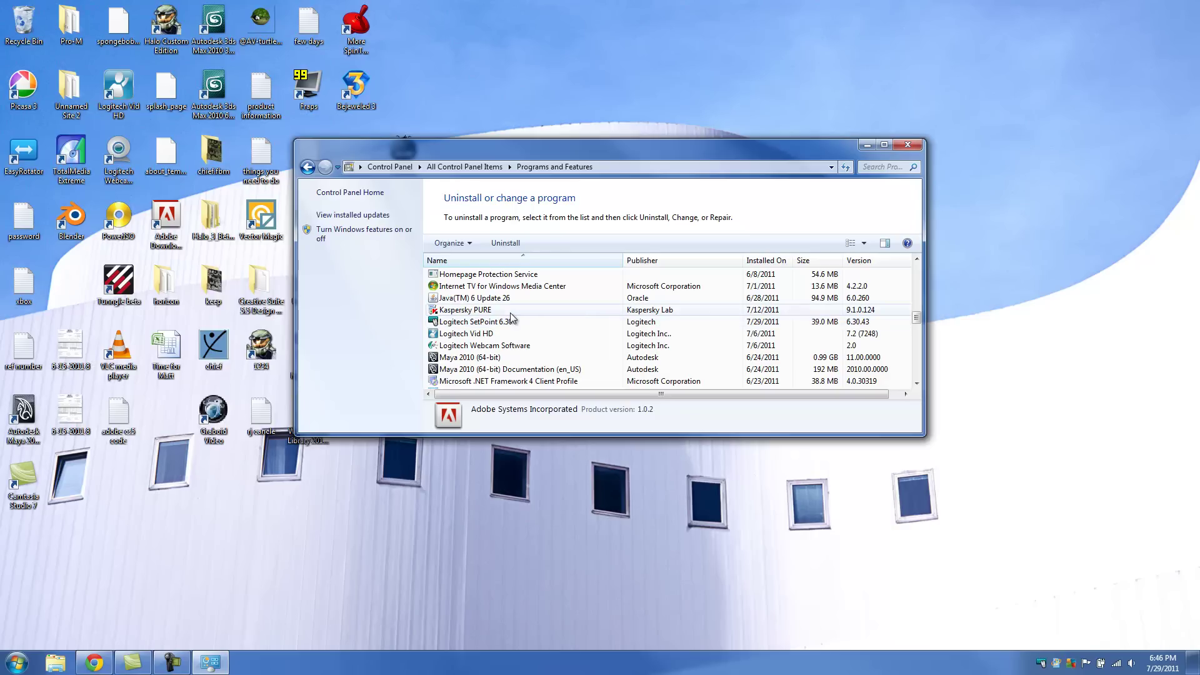
- Close Programs and Features and launch msconfig through the Windows Run dialog
click(908, 145)
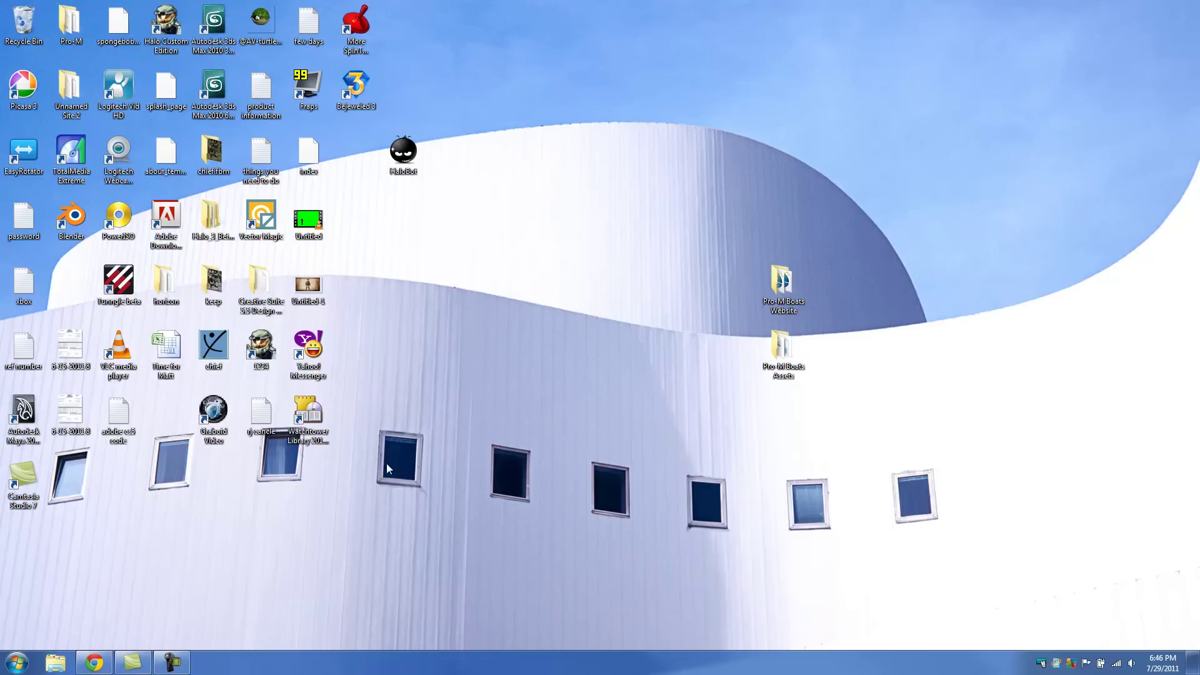
click(20, 660)
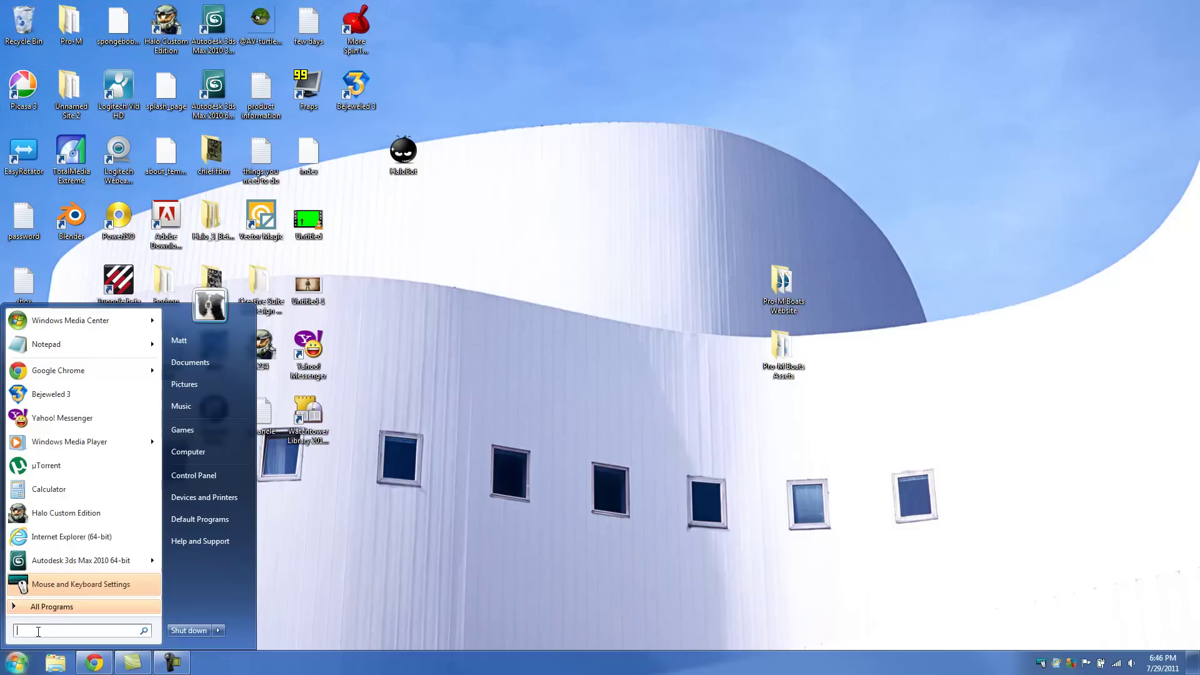
text(run)
key(Return)
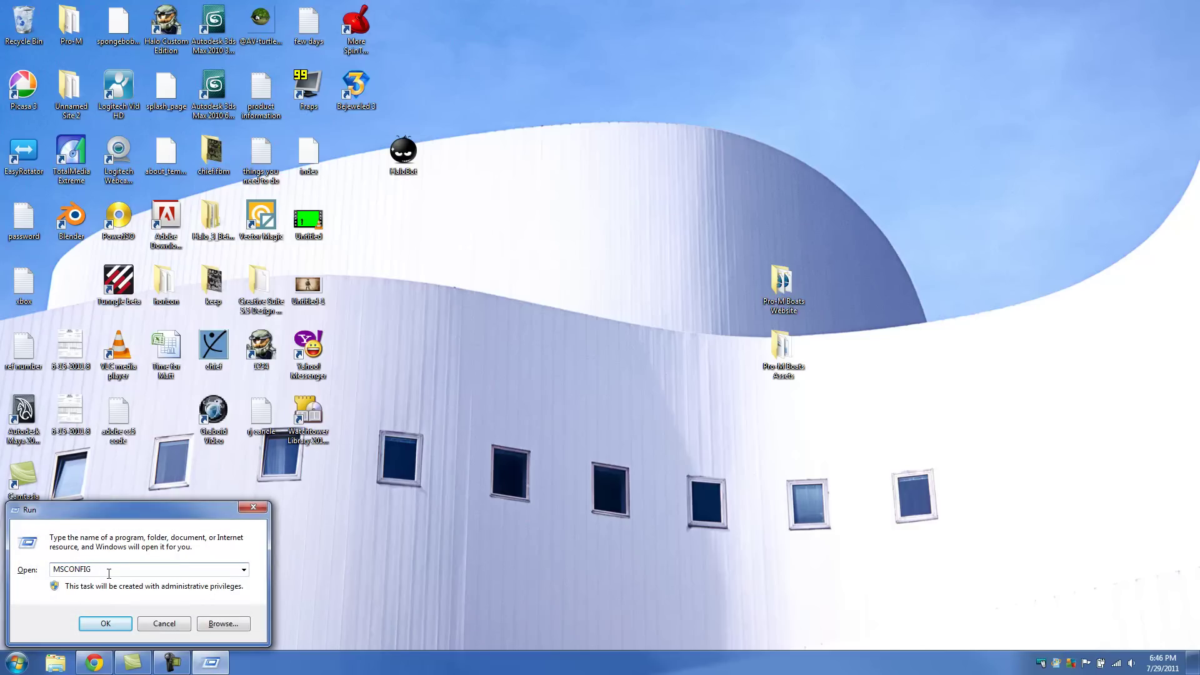
text(ms)
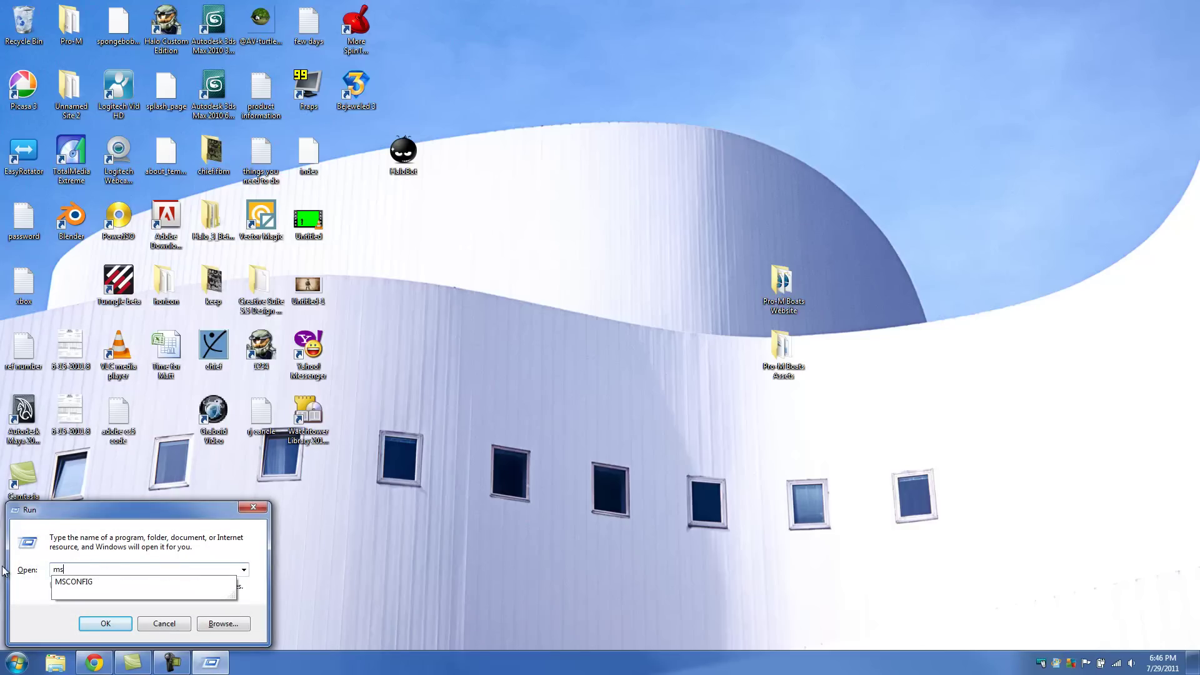
text(config)
key(Return)
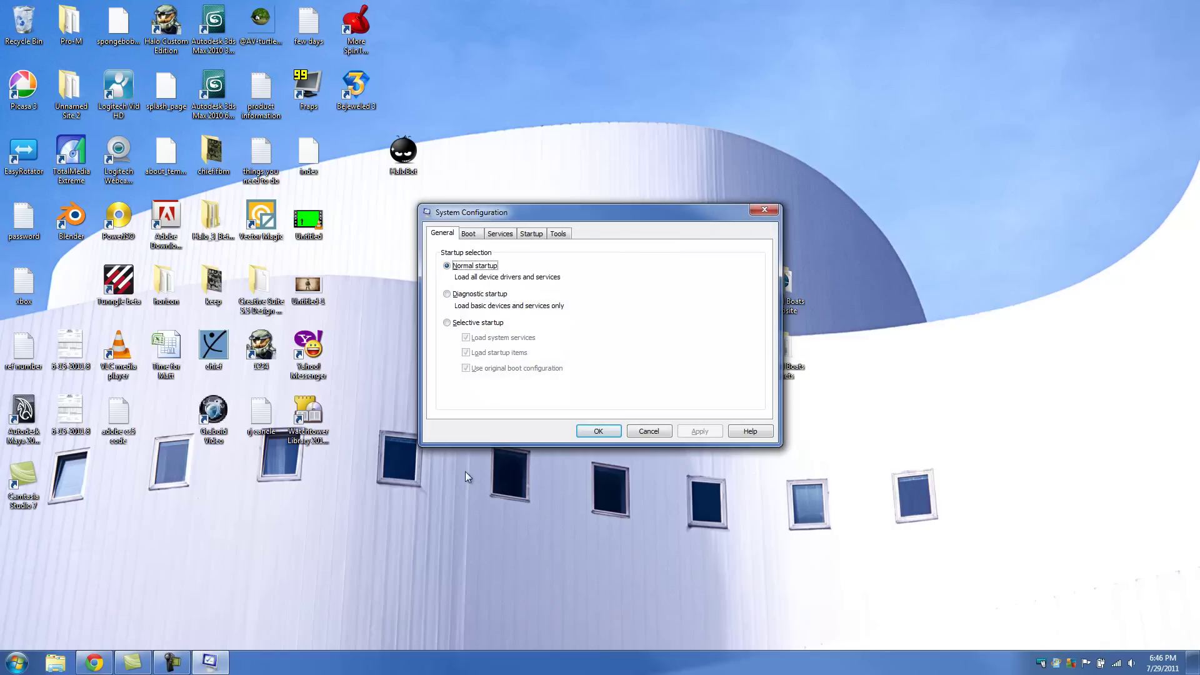
- Move the System Configuration window aside and select Selective startup on the General tab
drag(561, 212, 636, 196)
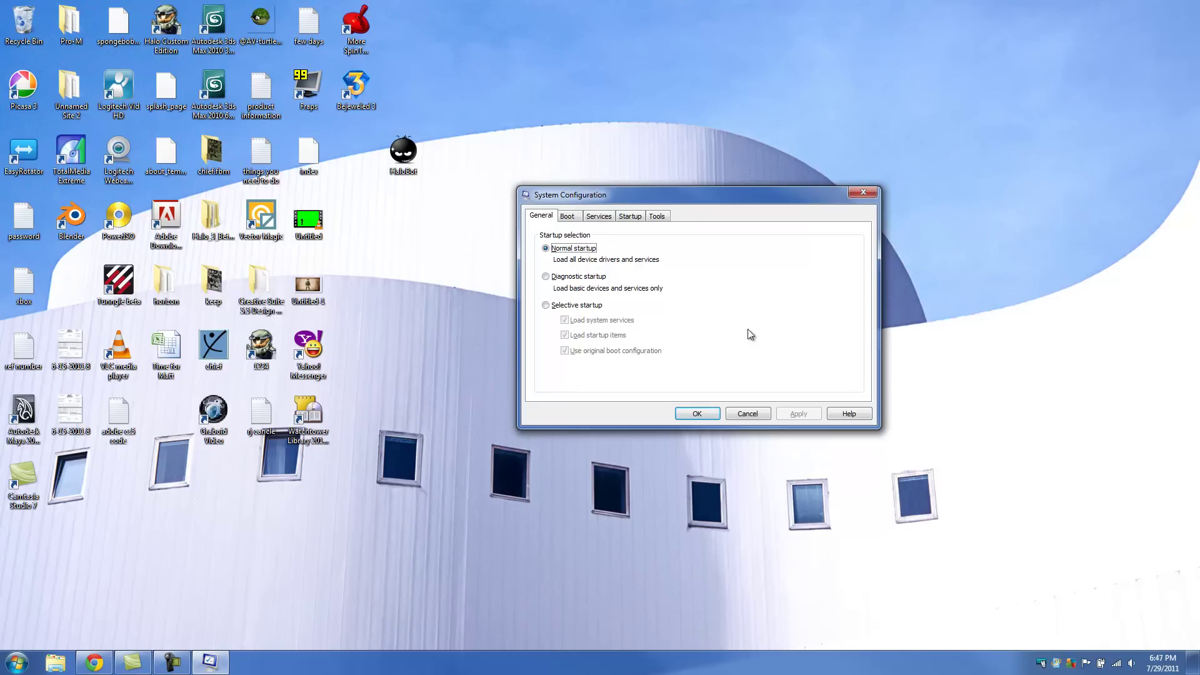
click(546, 306)
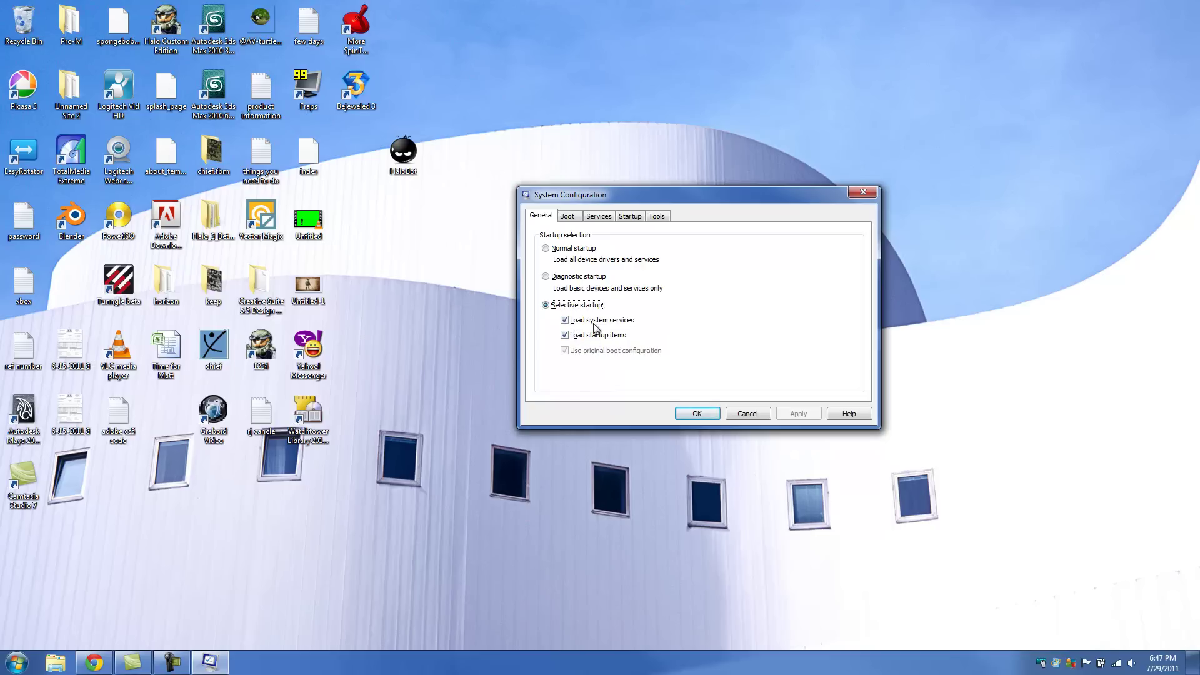
- Hide all Microsoft services, disable the rest, review the list, then cancel without applying
click(599, 218)
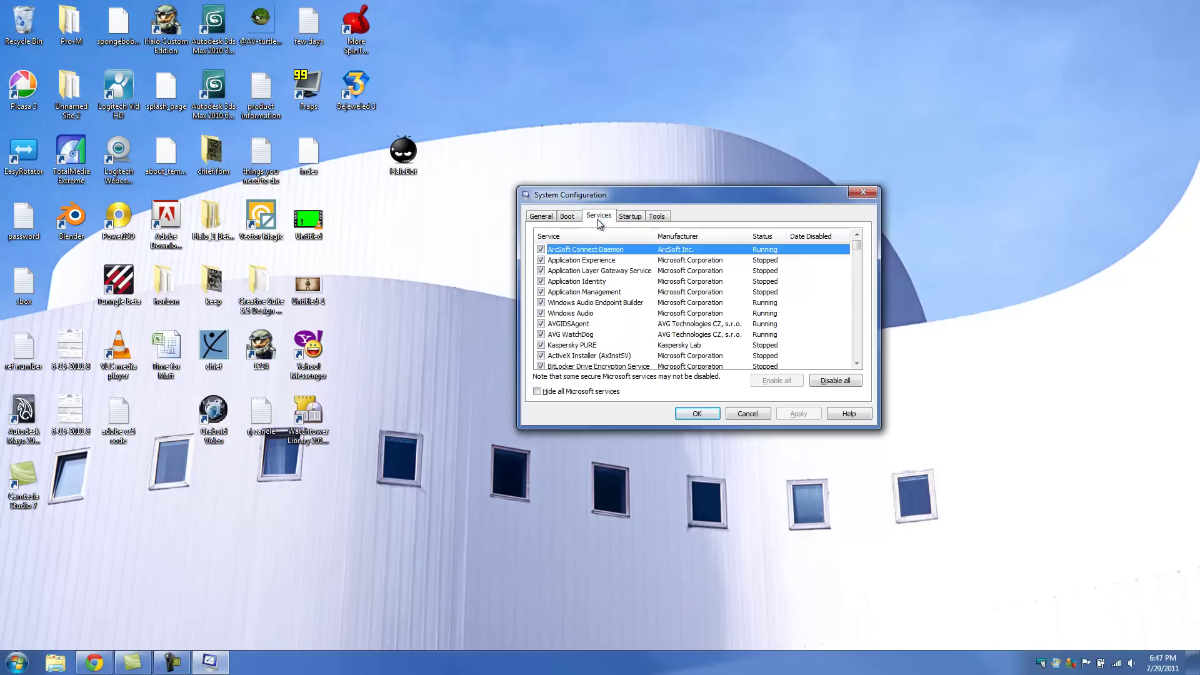
click(536, 393)
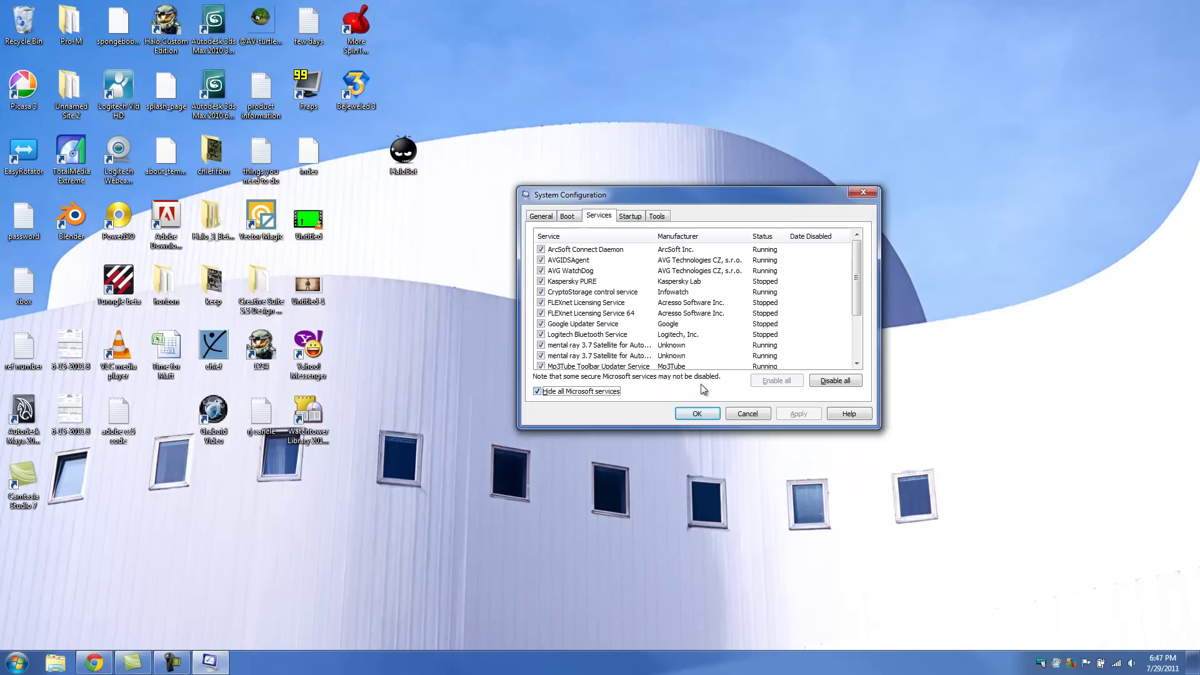
click(836, 382)
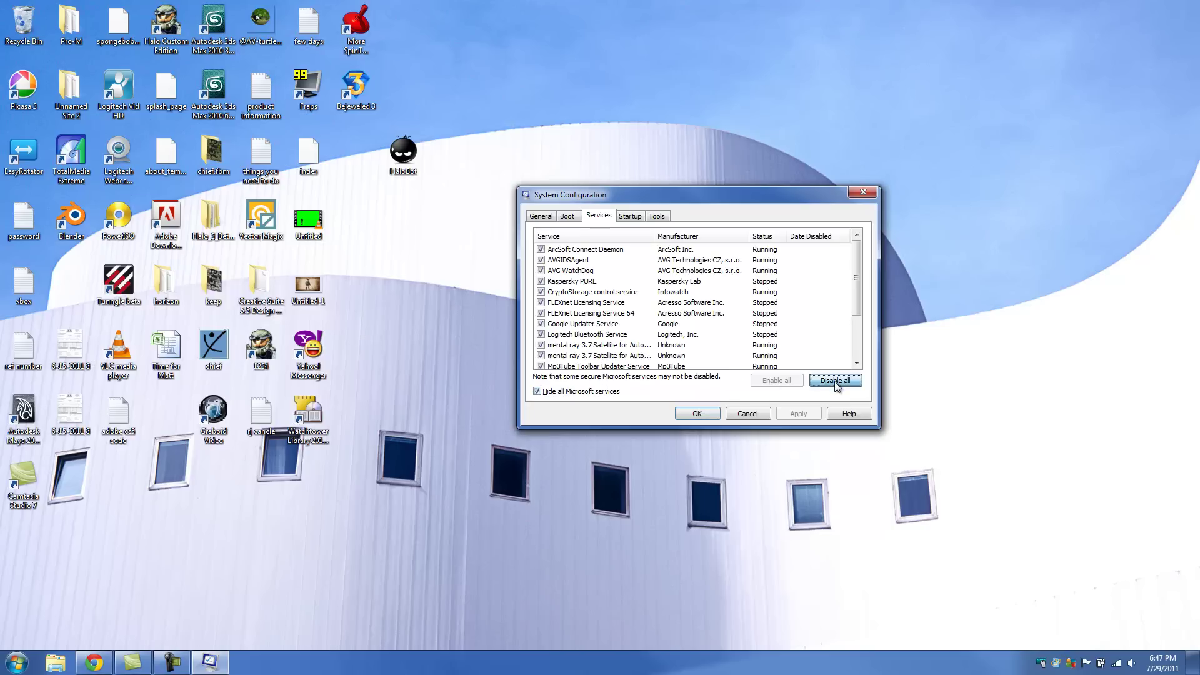
scroll(543, 300, down, 2)
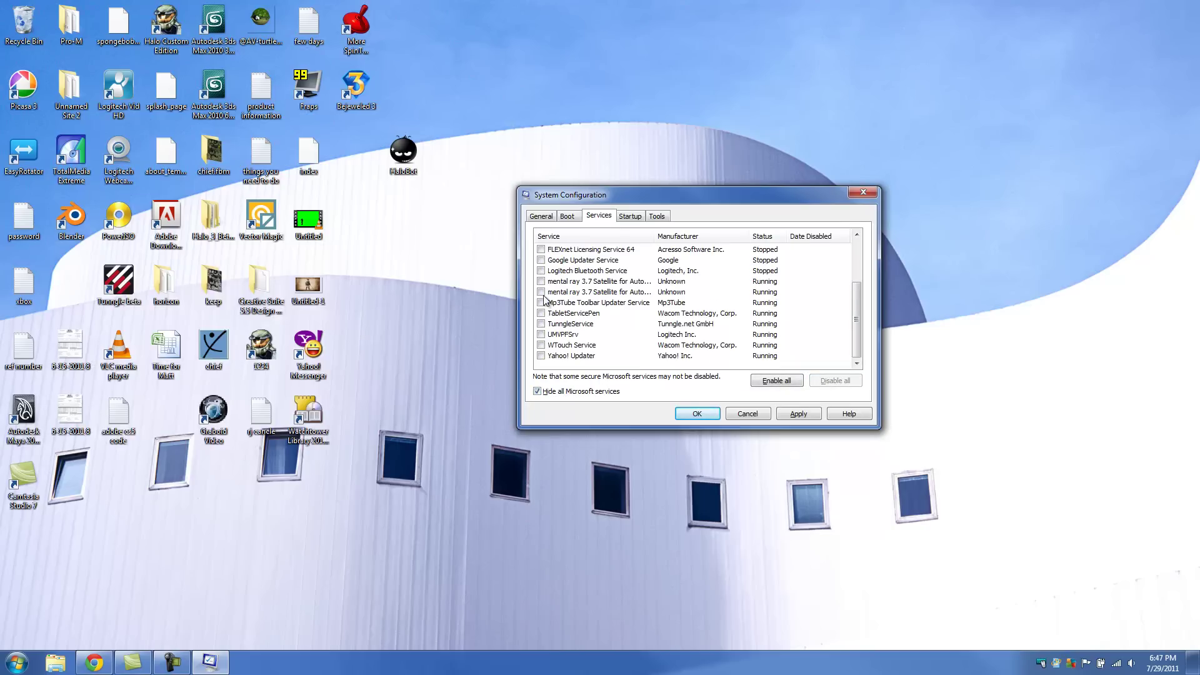
scroll(543, 300, up, 2)
scroll(543, 300, down, 2)
click(747, 414)
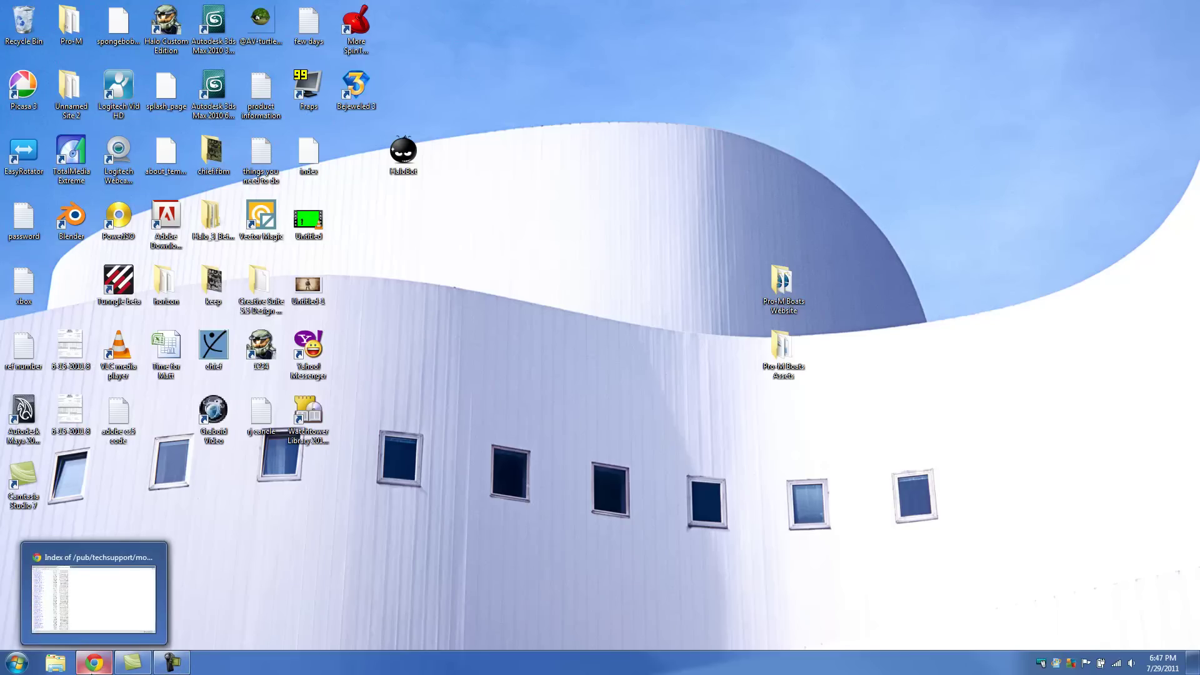
- Close the Chrome window with the Logitech FTP listing and relaunch Google Chrome
click(92, 668)
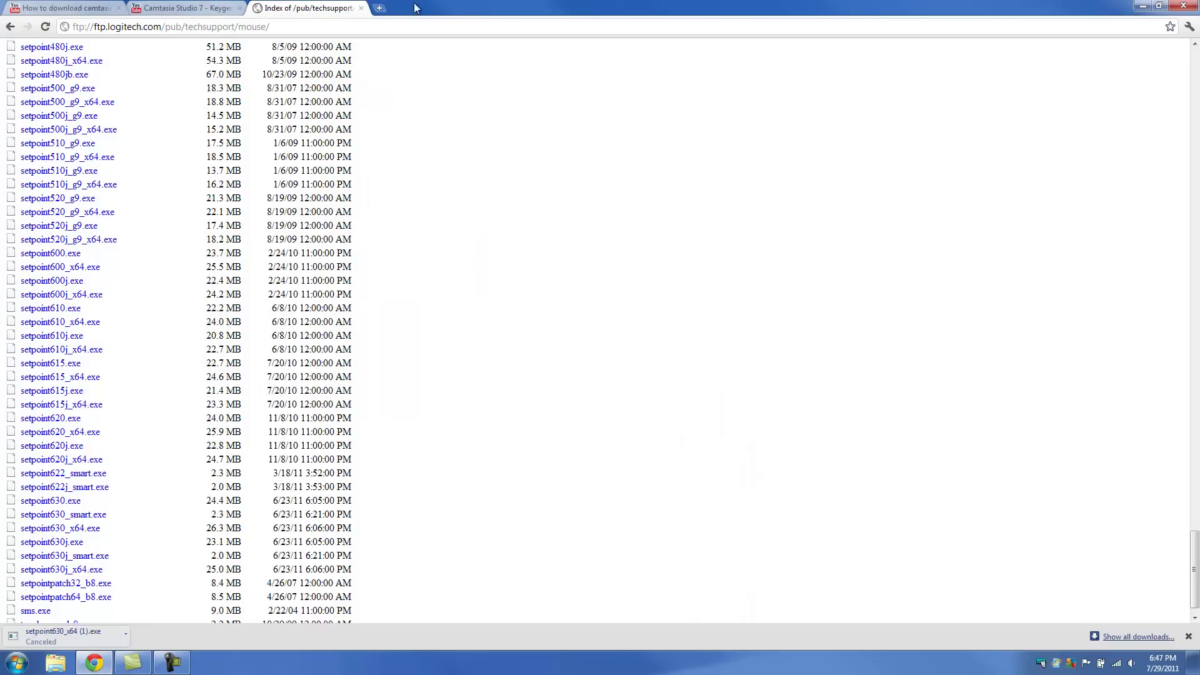
click(1190, 8)
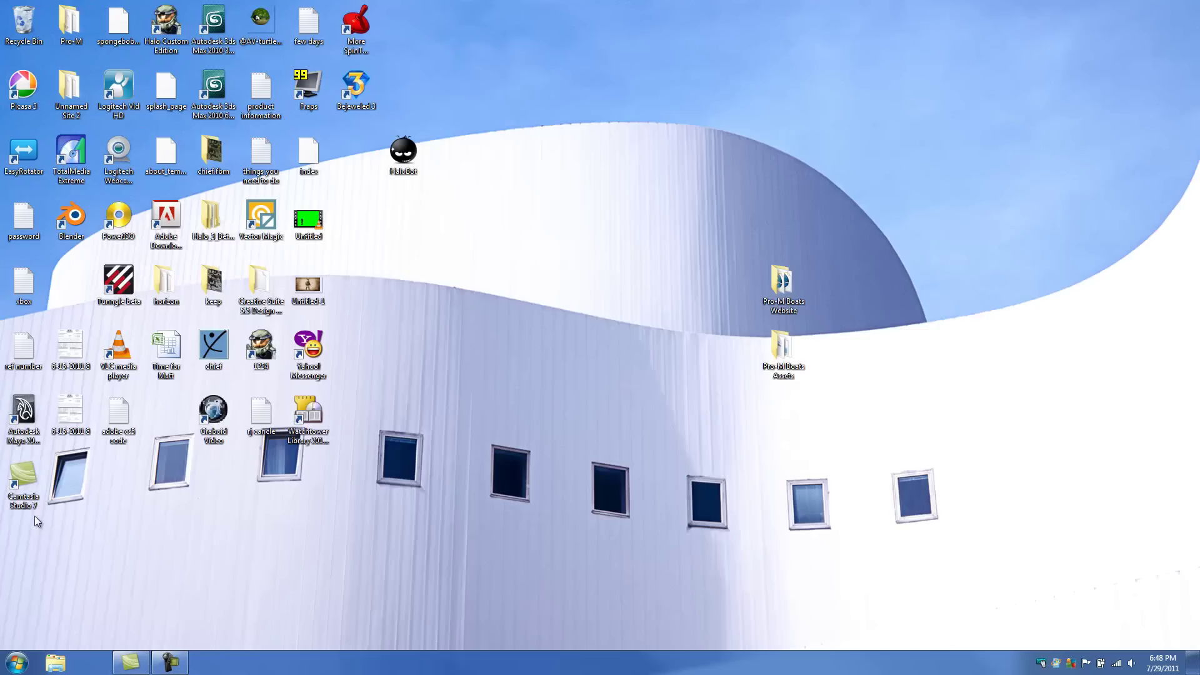
click(17, 662)
mouse_move(57, 375)
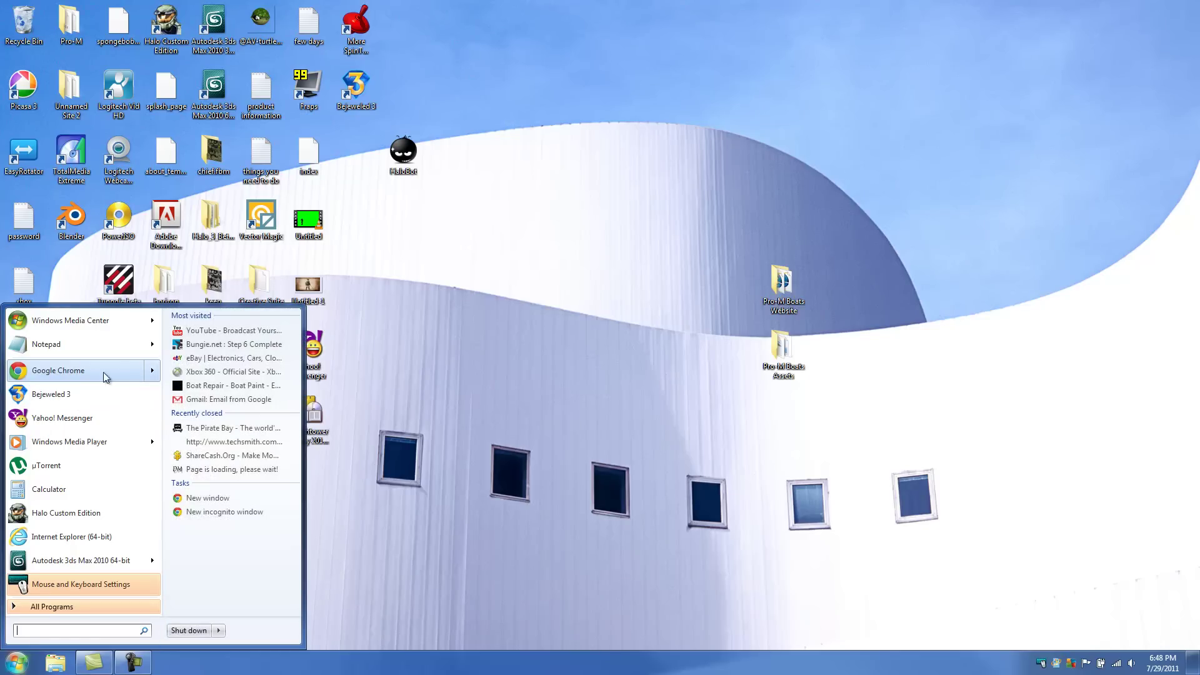
key(Escape)
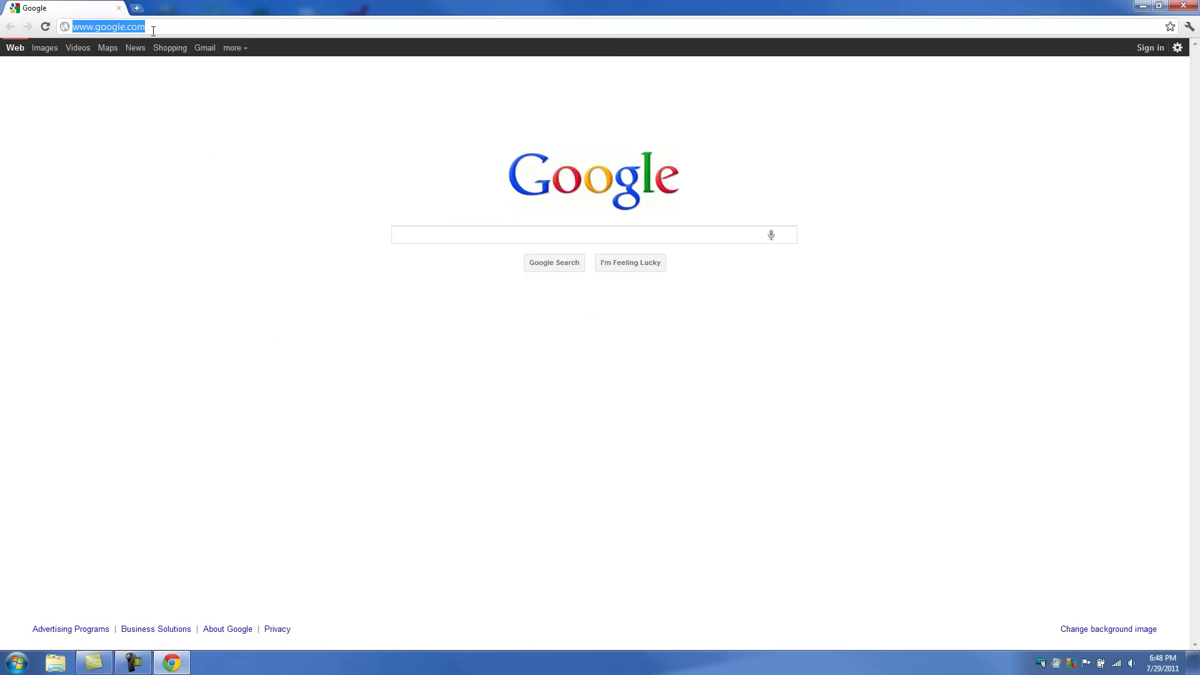
- Load ftp.logitech.com in Chrome's address bar
text(ftp)
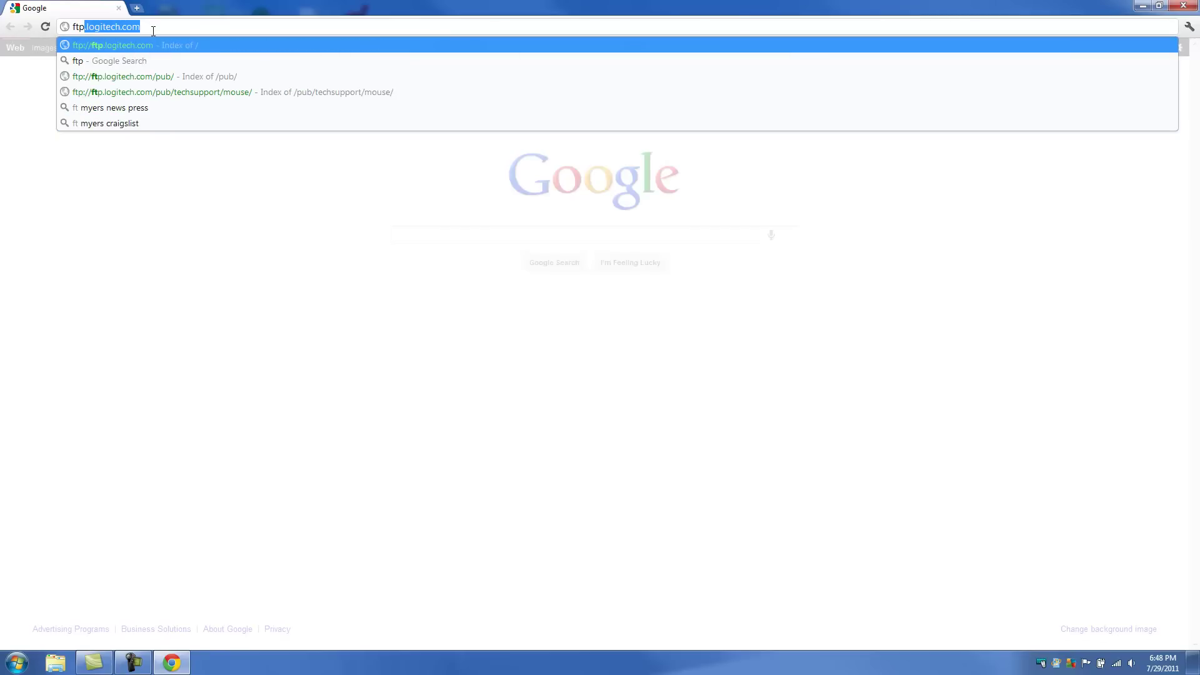
text(.lo)
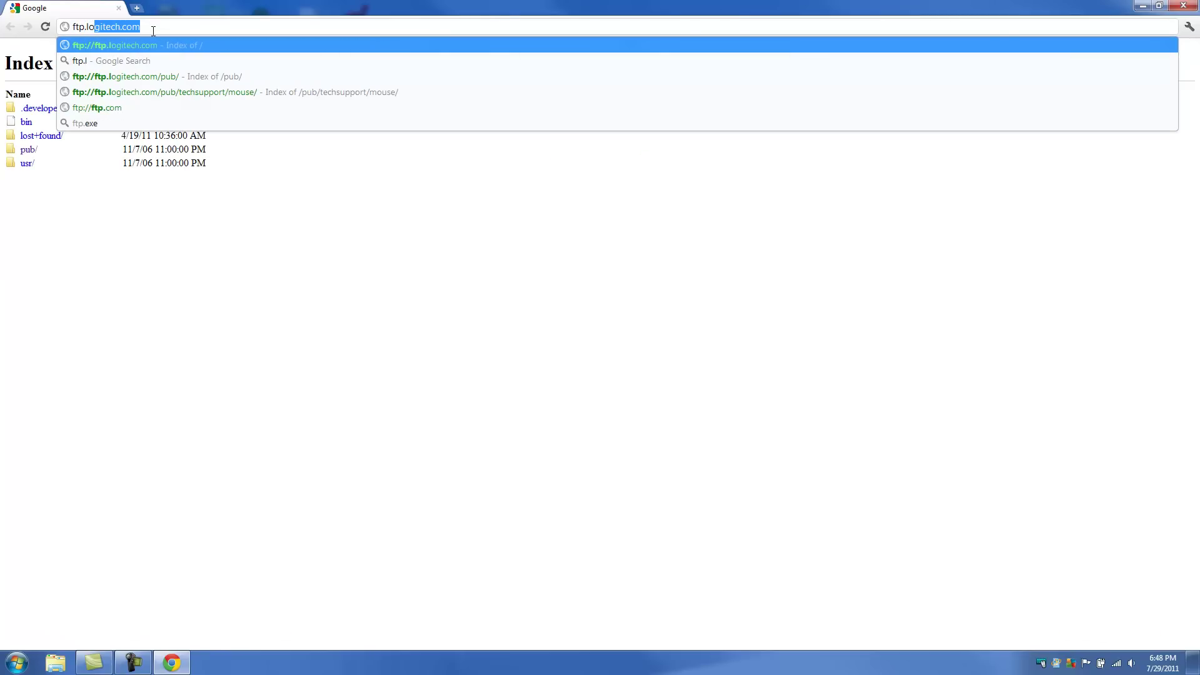
text(gitech.com)
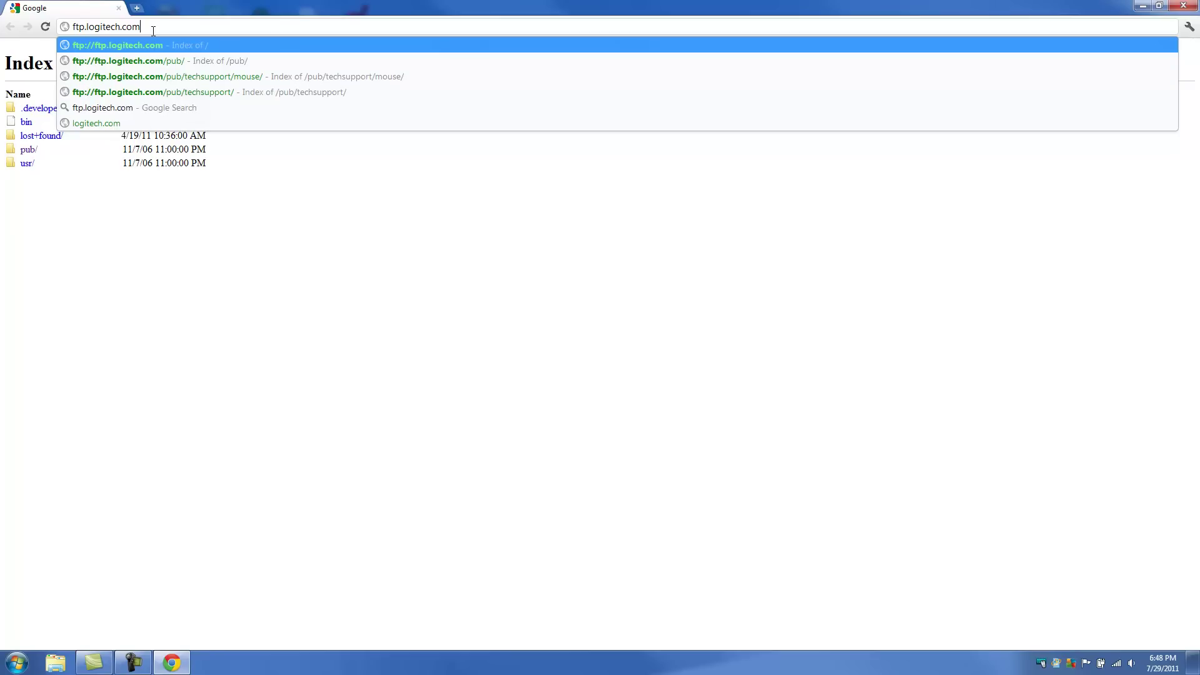
key(Return)
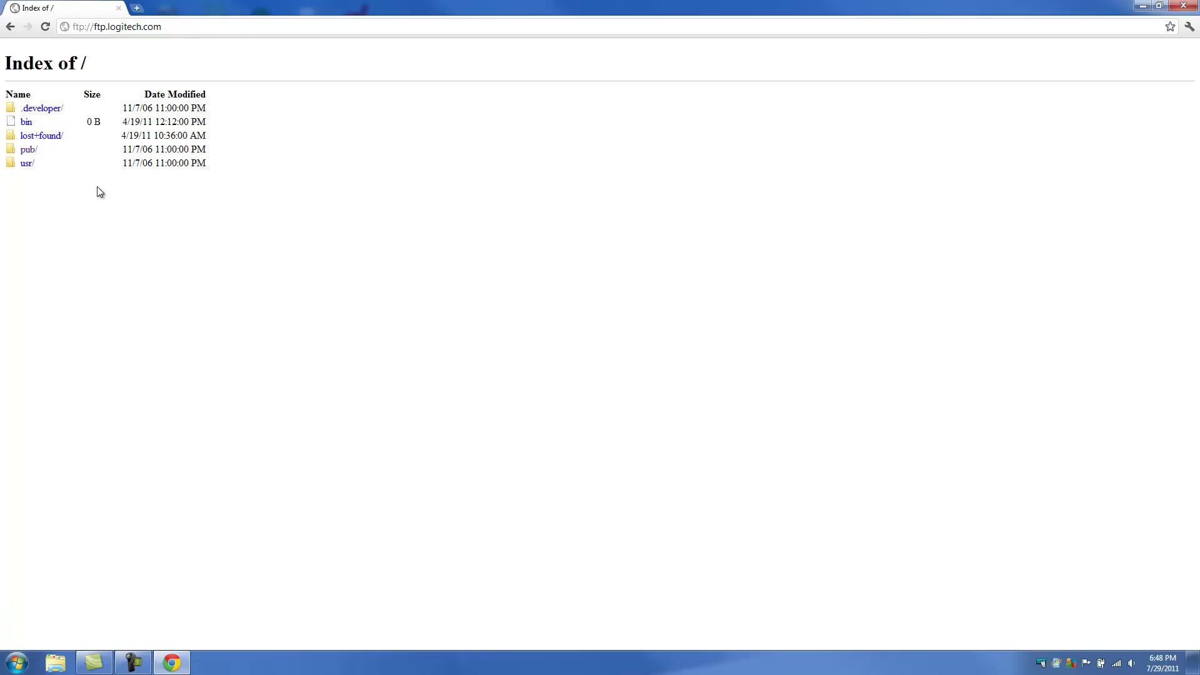
- Browse into pub/techsupport/mouse/ and scroll down to the setpoint installer files
click(33, 153)
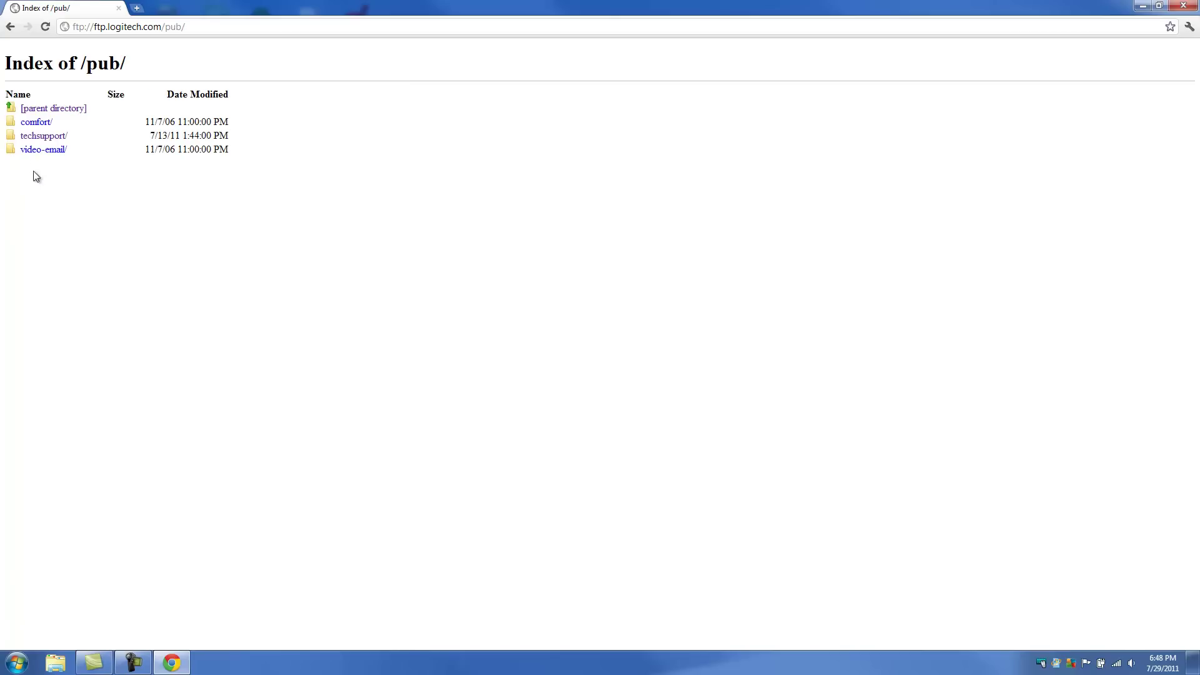
click(59, 139)
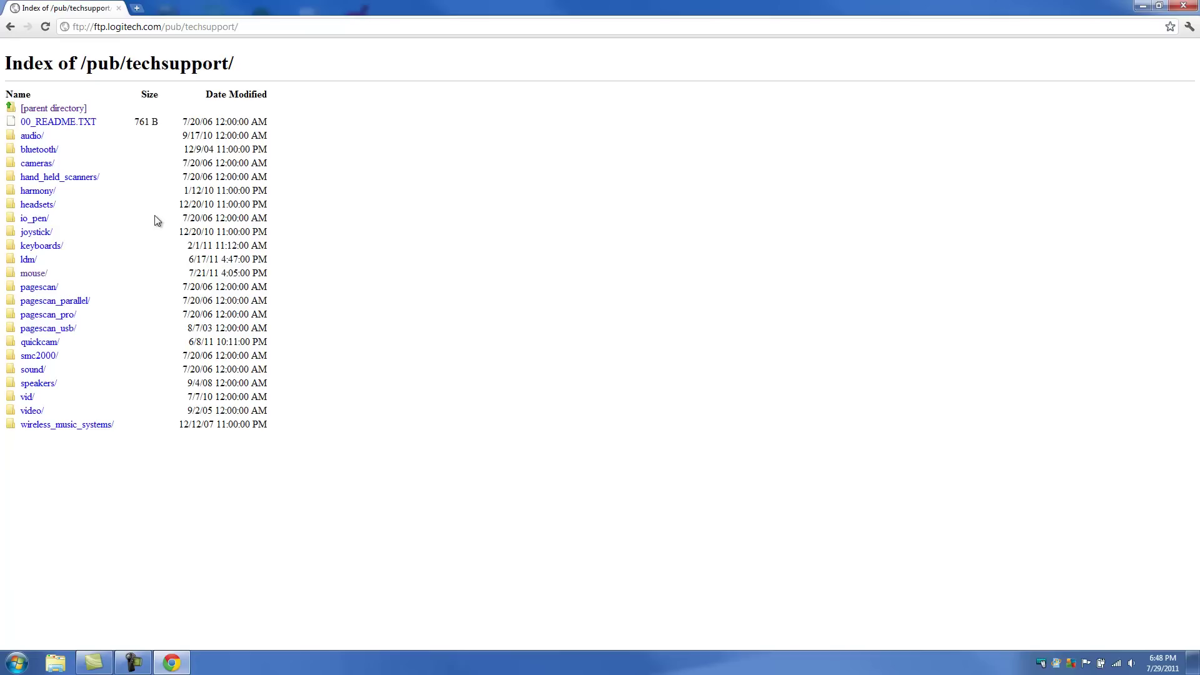
click(38, 277)
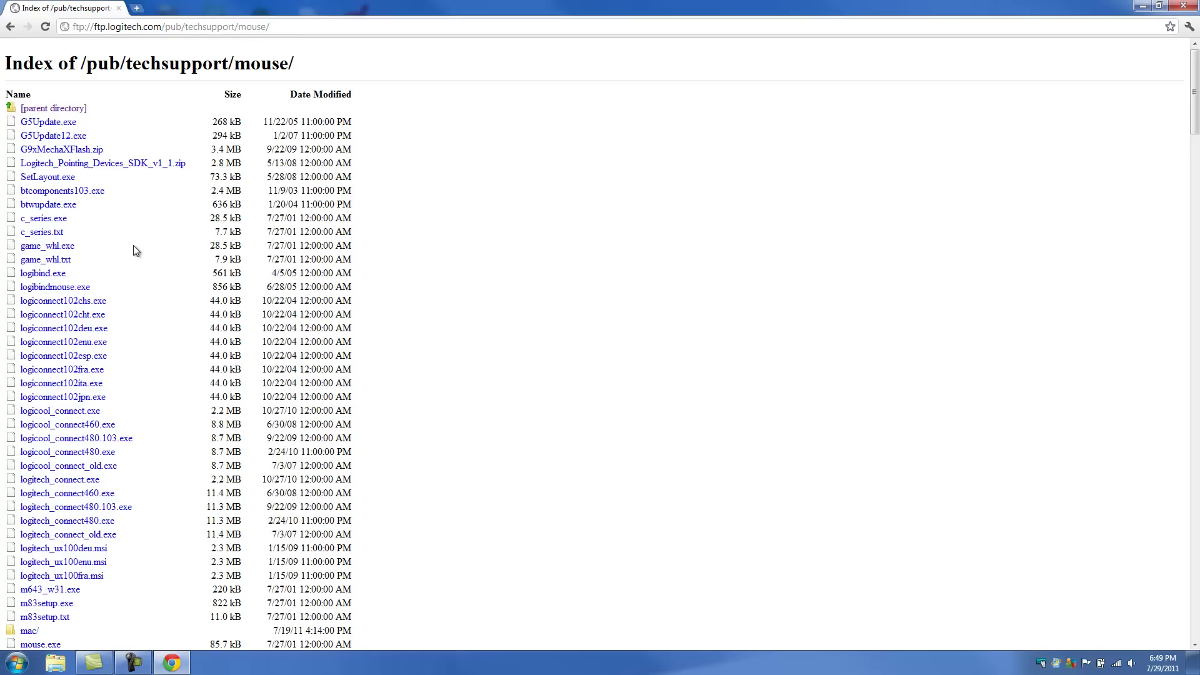
scroll(133, 245, down, 12)
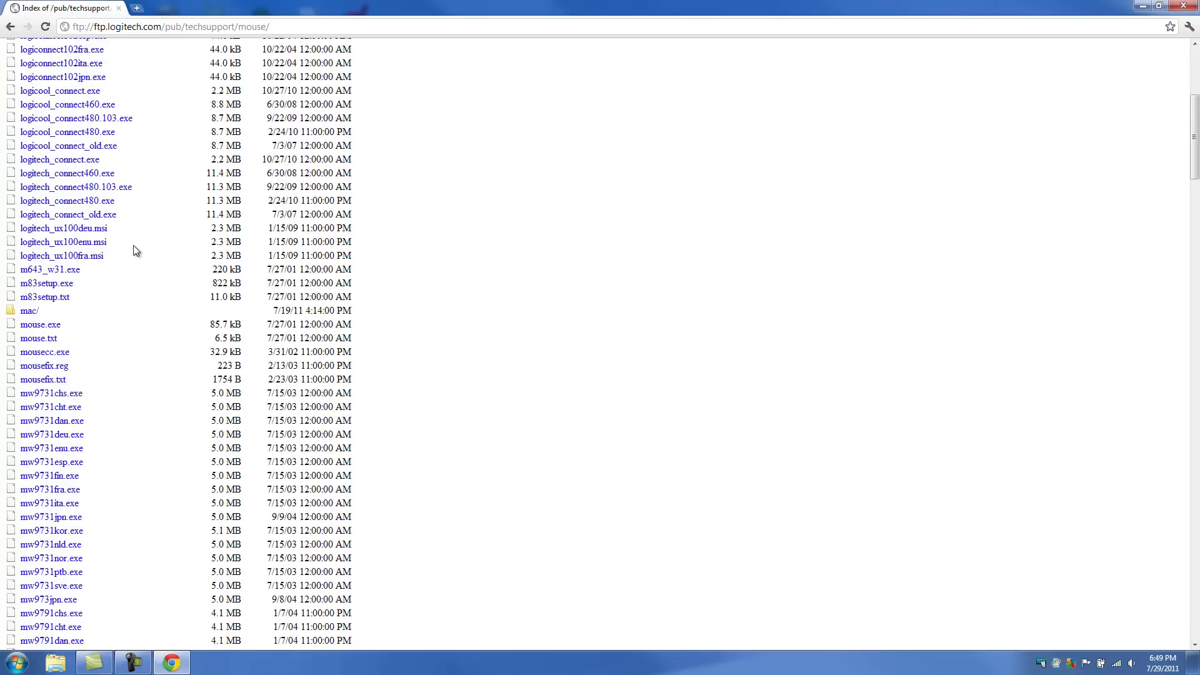
scroll(133, 250, up, 9)
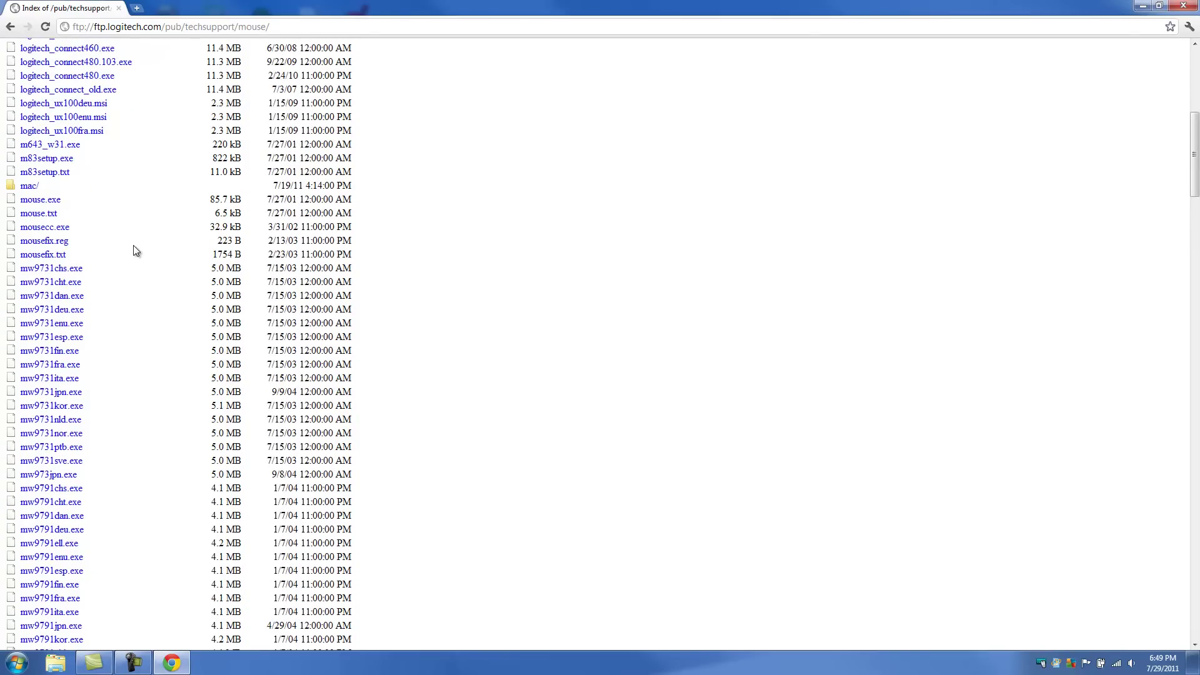
scroll(133, 250, down, 20)
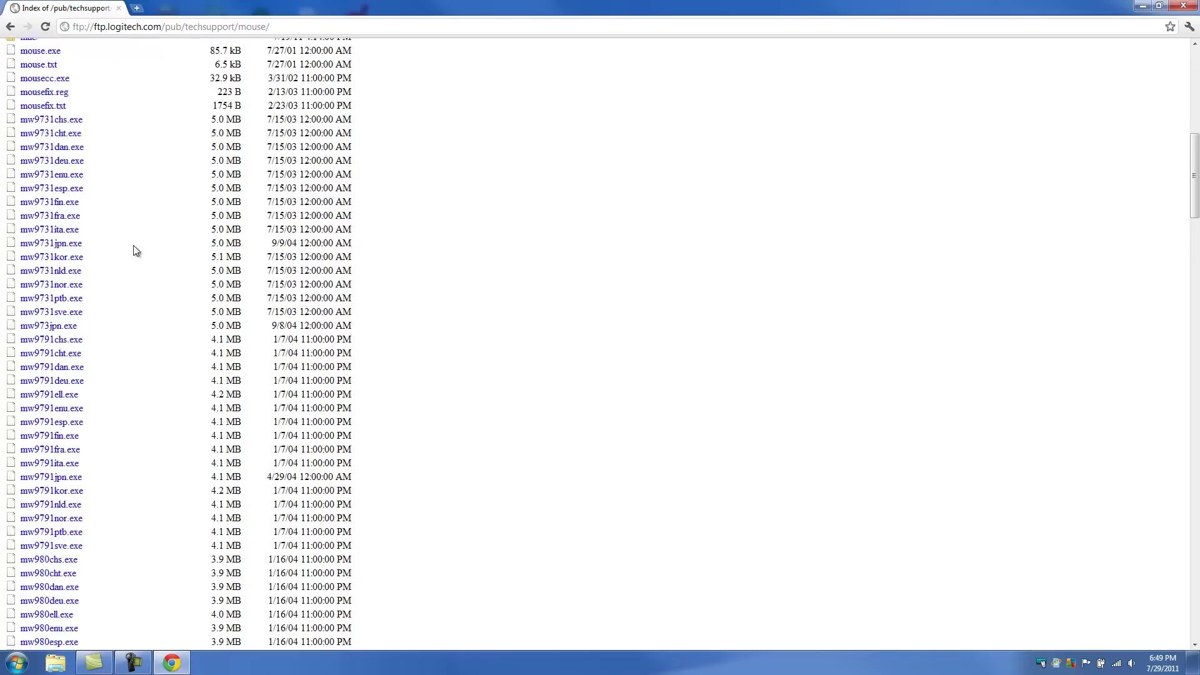
scroll(157, 250, down, 13)
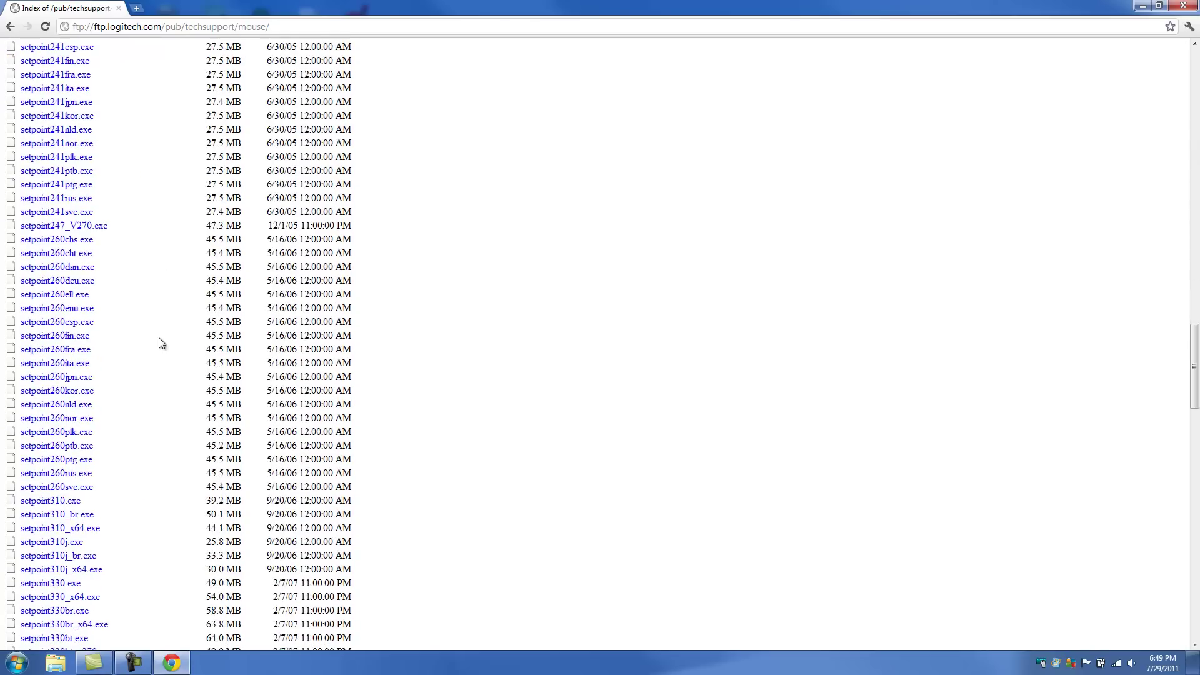
scroll(136, 453, down, 5)
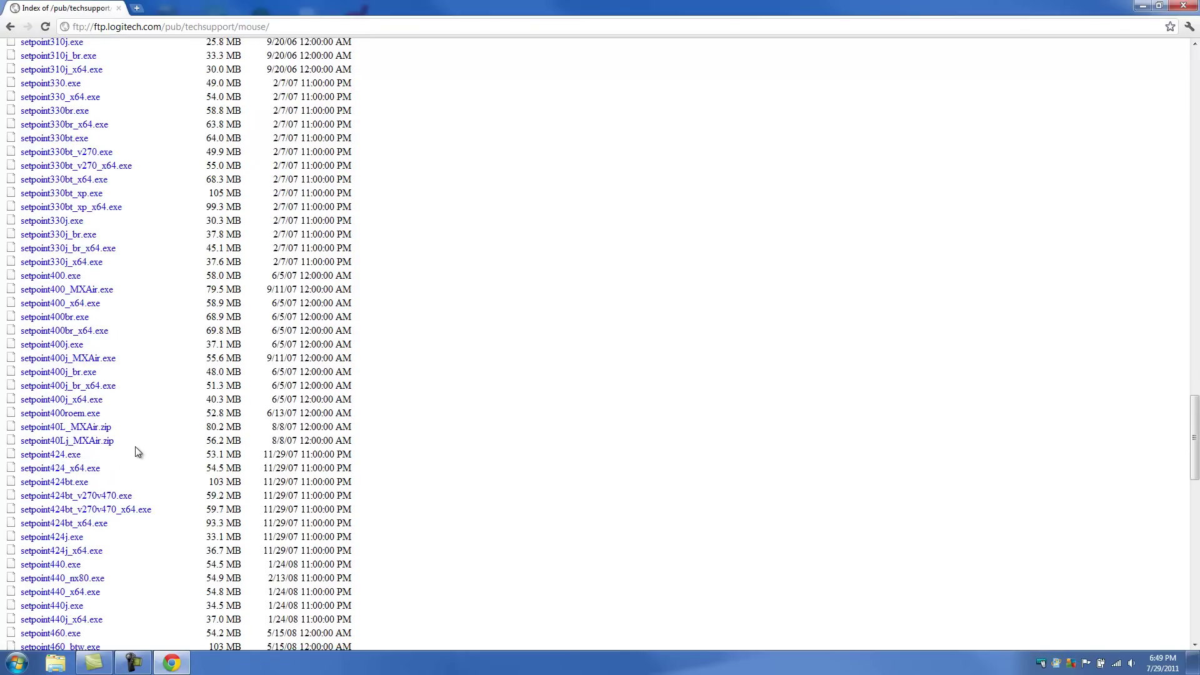
scroll(138, 452, down, 20)
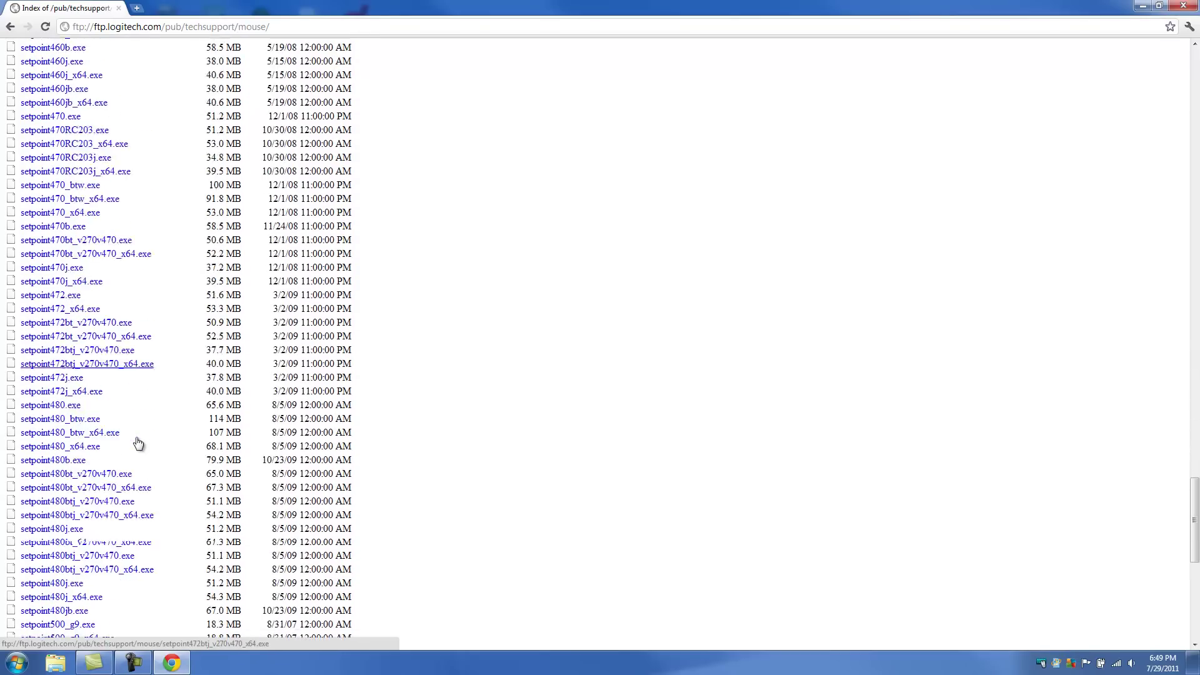
scroll(135, 406, up, 1)
scroll(125, 500, down, 1)
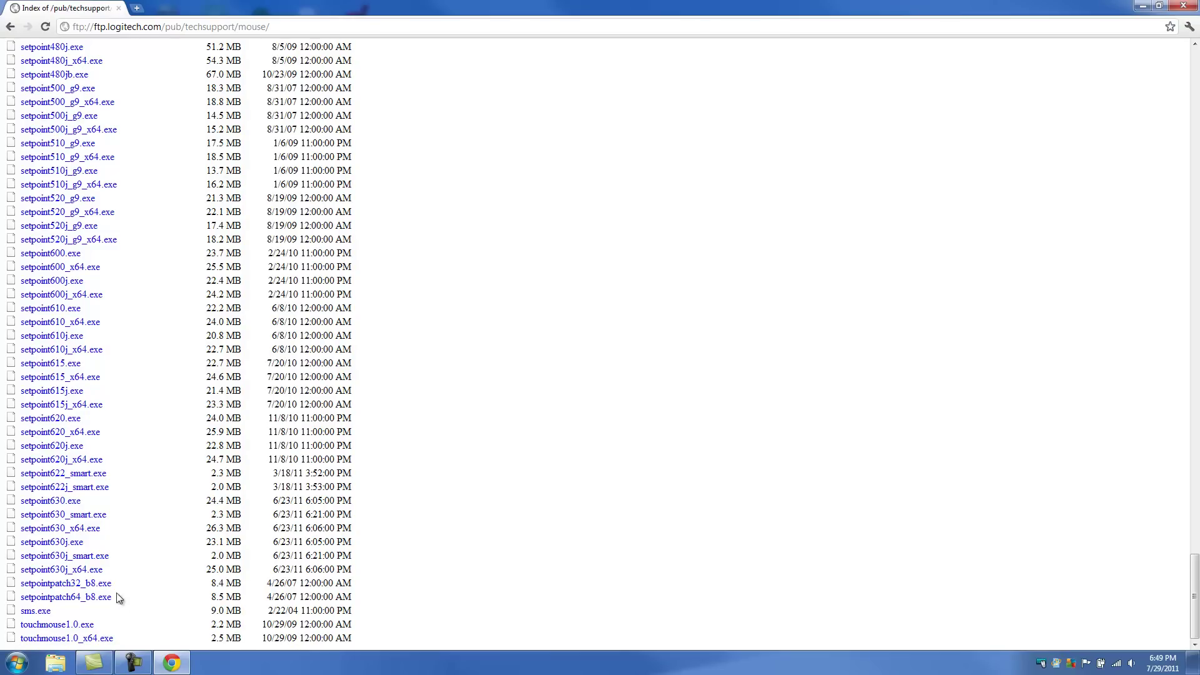
scroll(116, 598, up, 1)
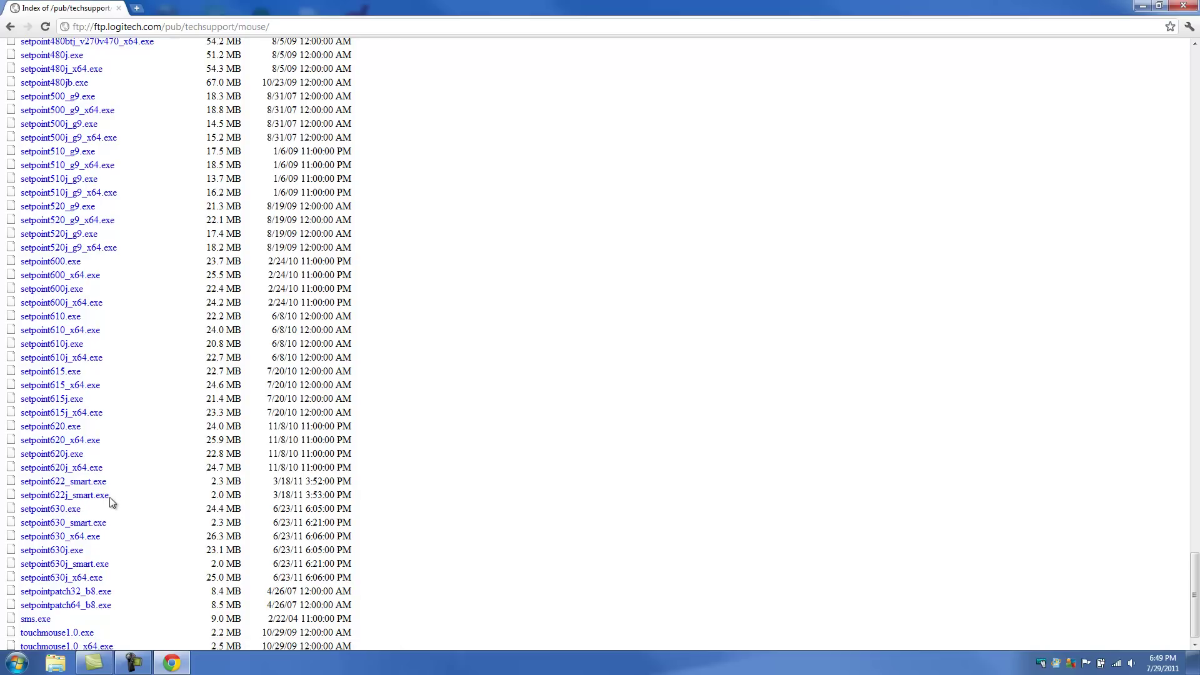
scroll(114, 476, down, 1)
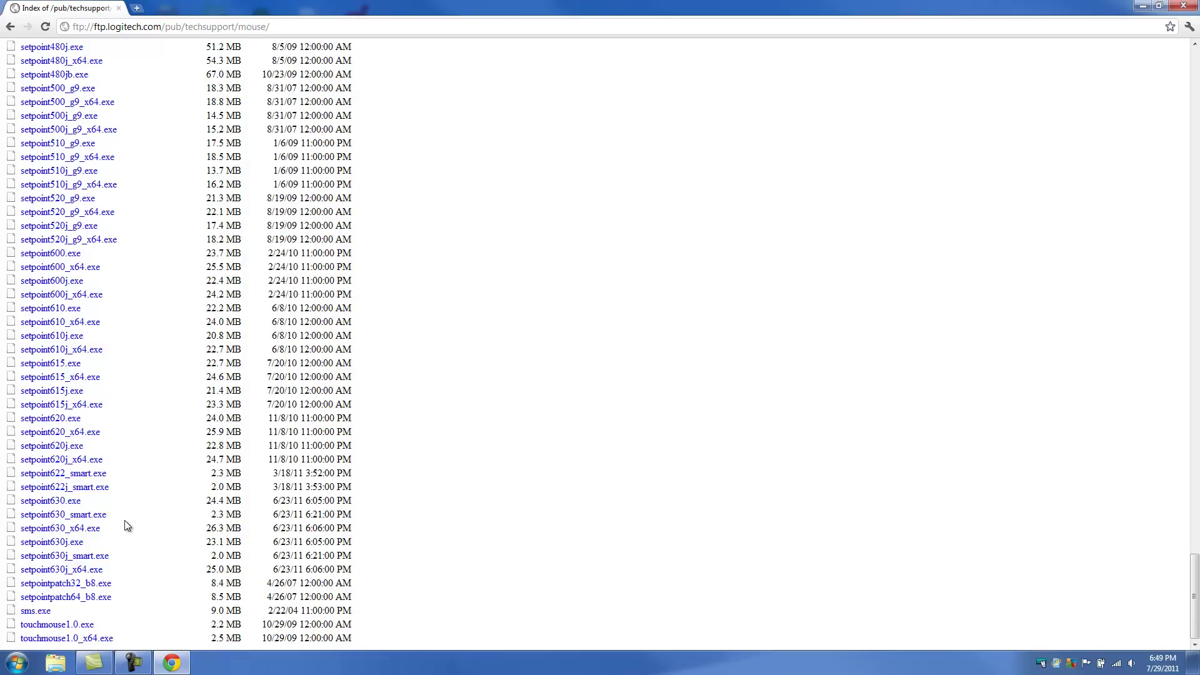
click(16, 662)
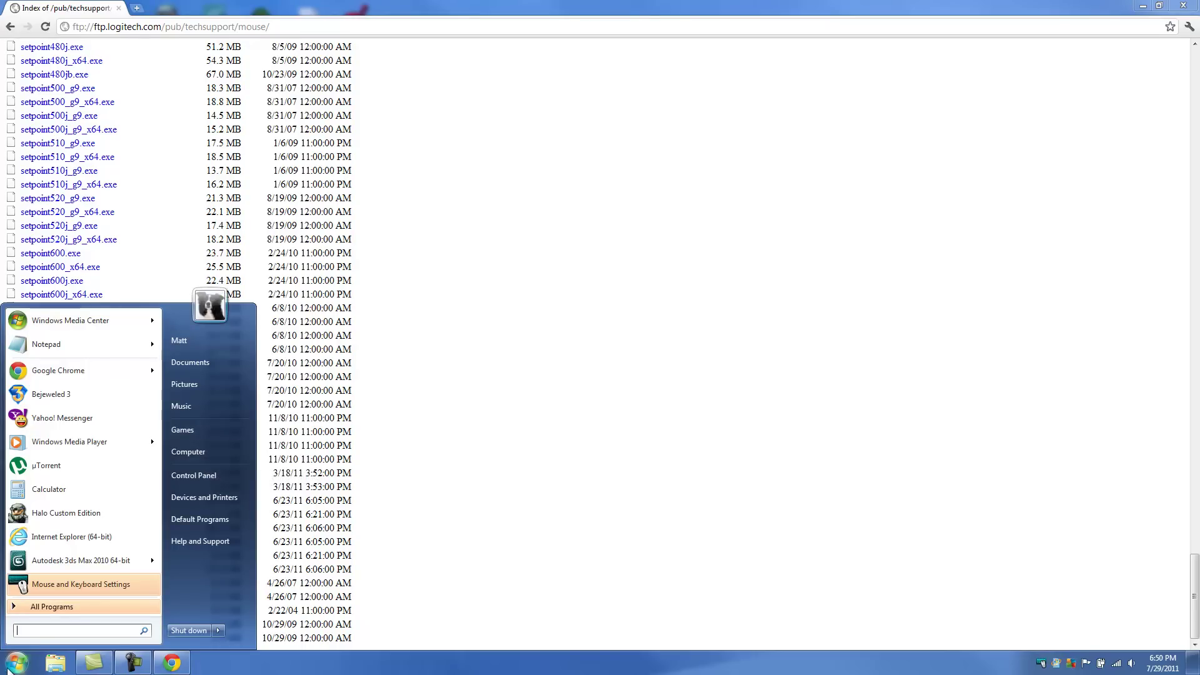
click(219, 449)
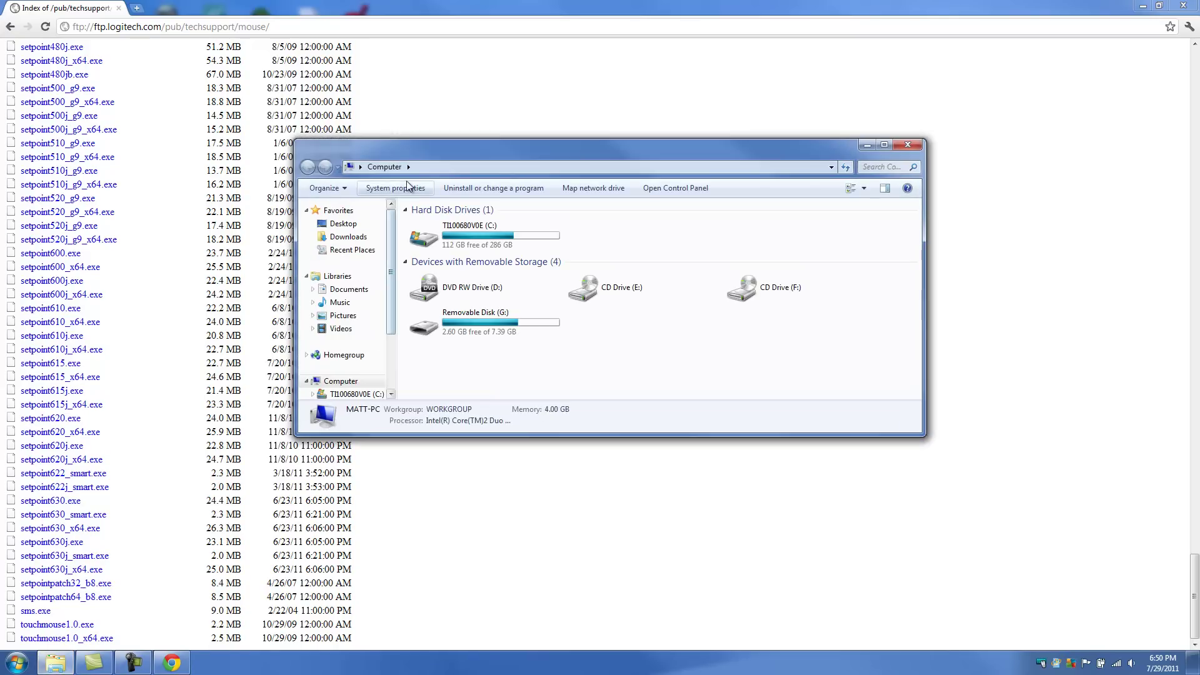
click(408, 189)
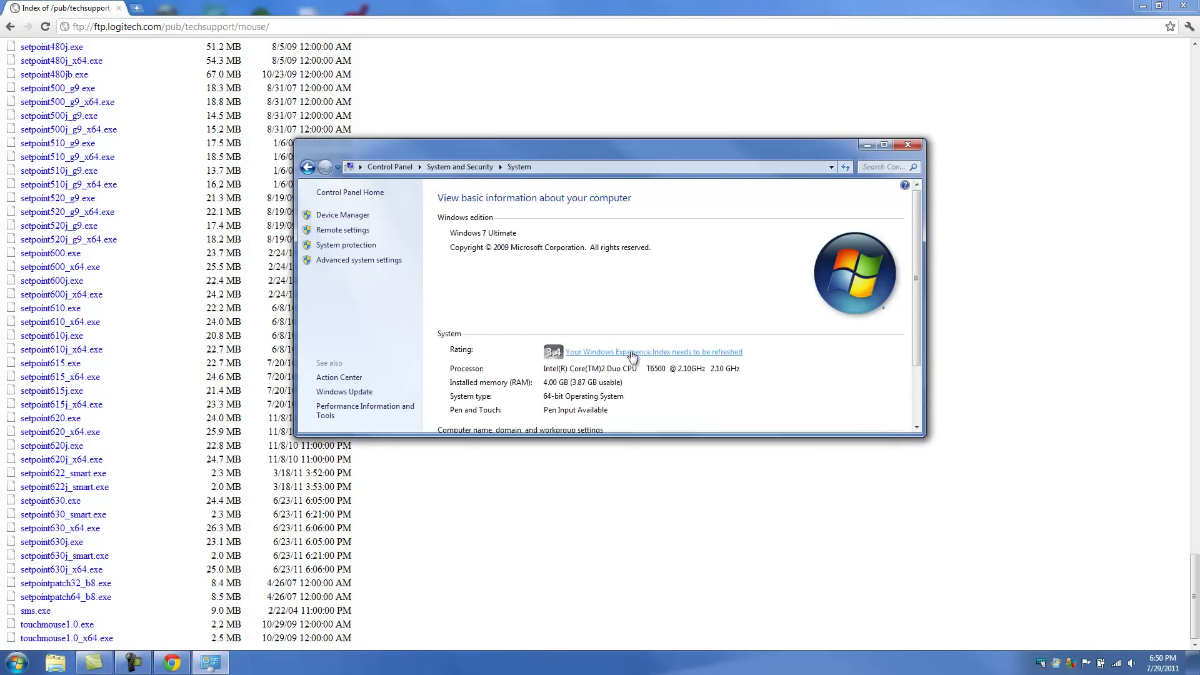
scroll(634, 358, down, 3)
scroll(606, 369, down, 2)
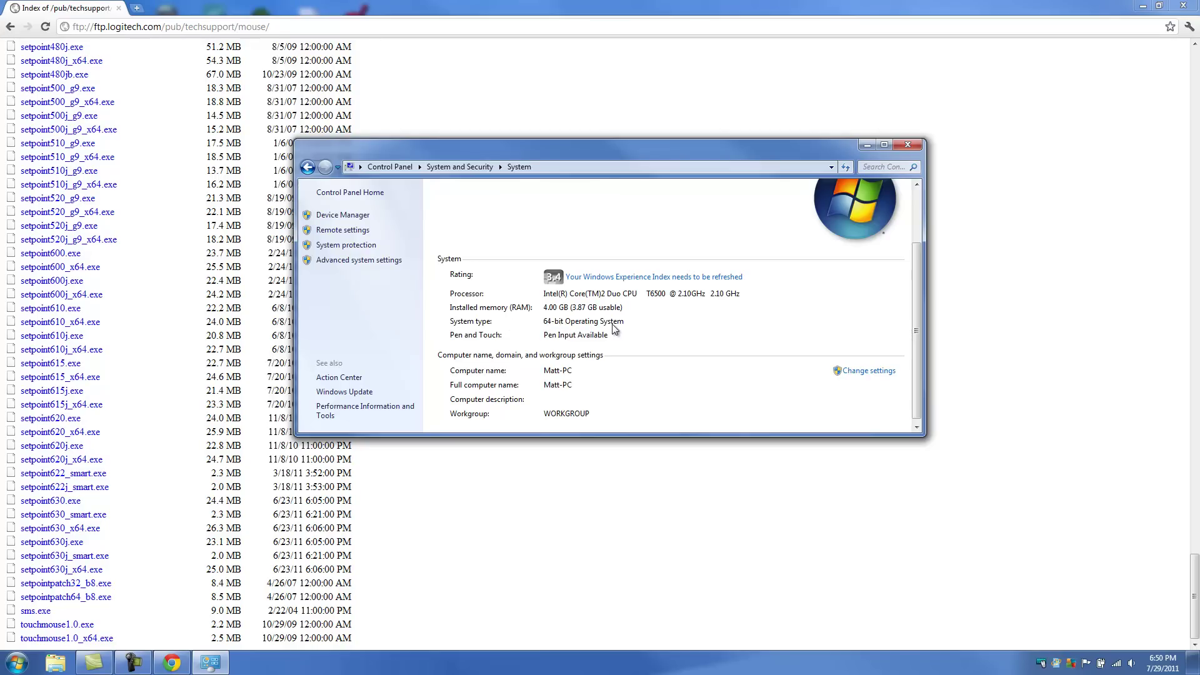
scroll(687, 324, down, 1)
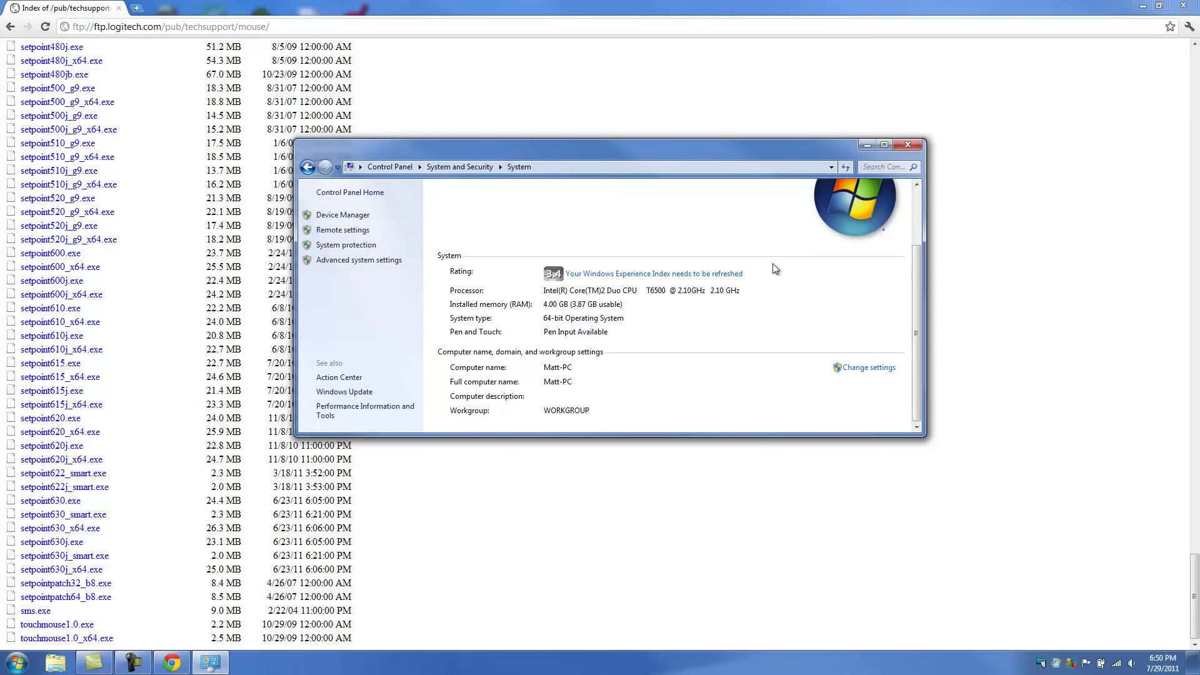
click(917, 146)
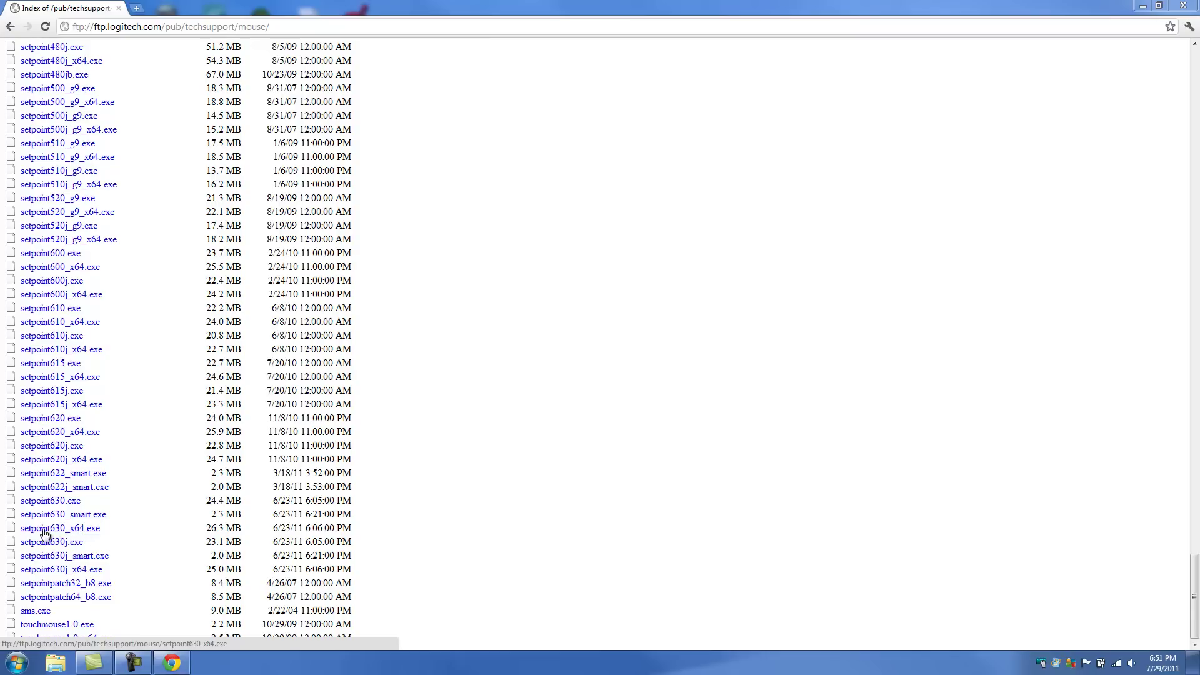
- Start downloading setpoint630_x64.exe, then cancel the duplicate setpoint630_x64 (1).exe download
click(70, 528)
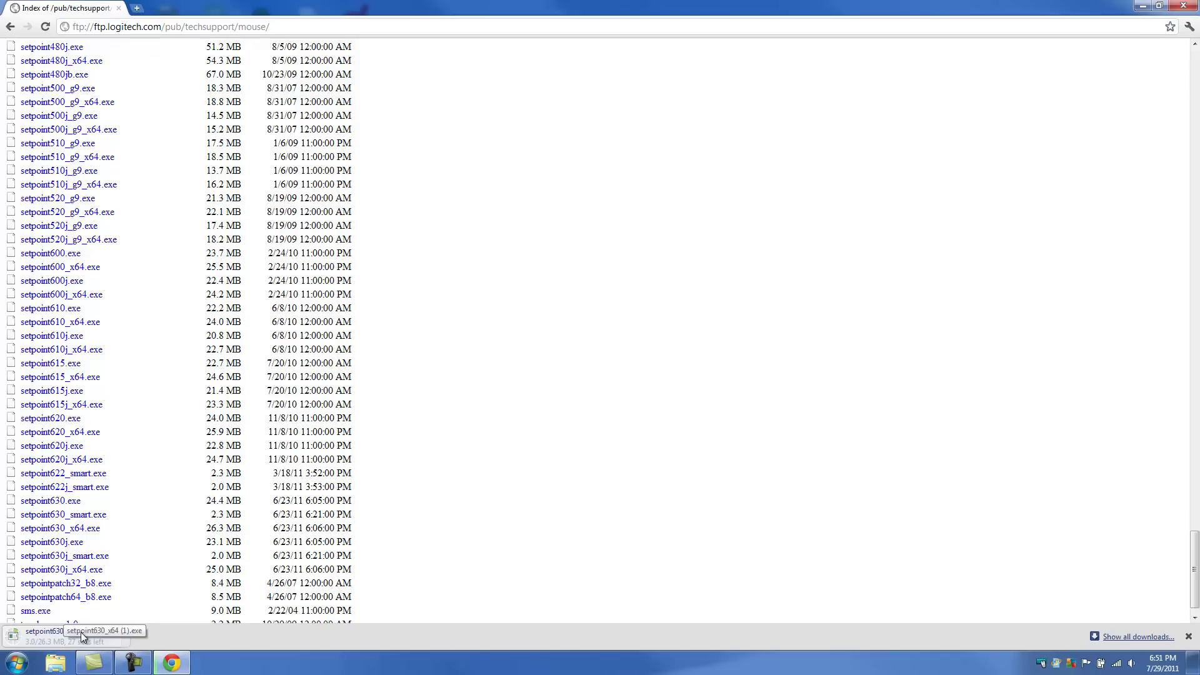
click(130, 641)
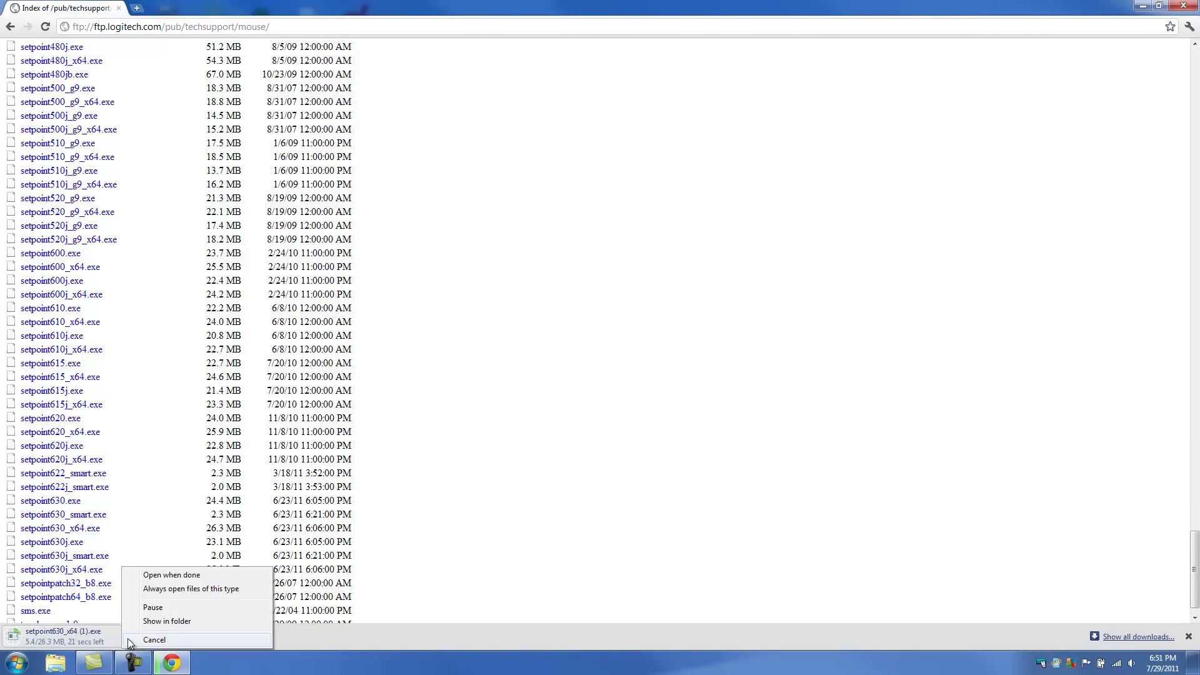
click(148, 638)
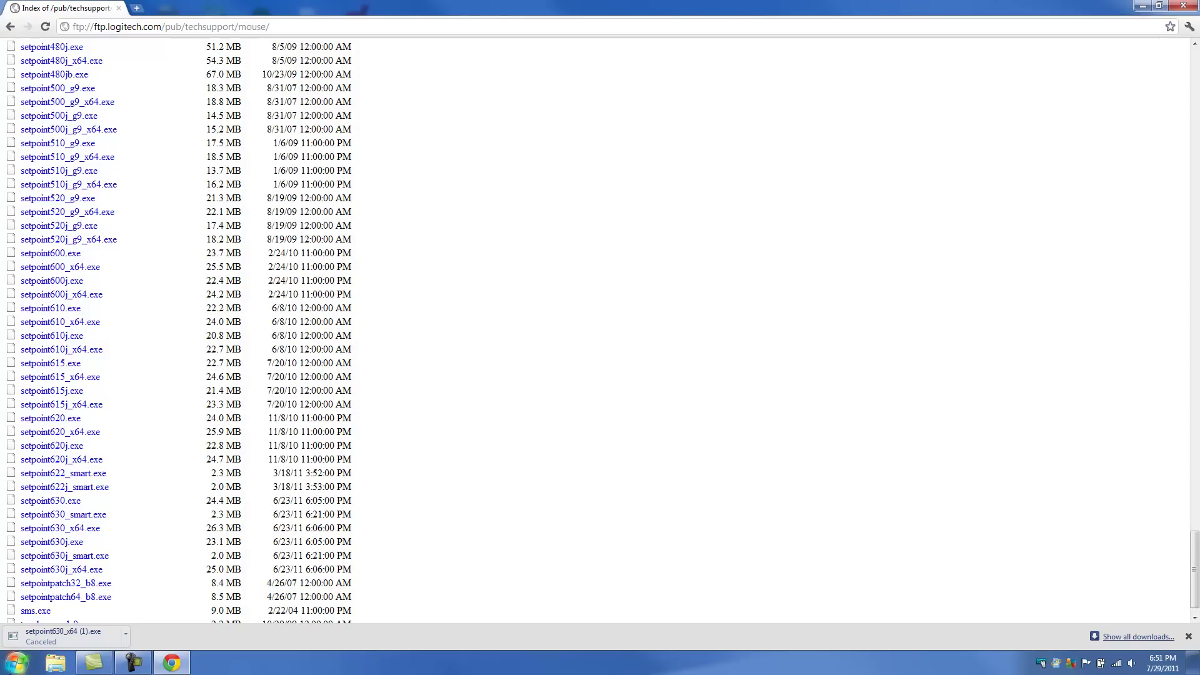
- Open the Downloads folder from the personal user folder and scroll through its files
click(17, 661)
click(209, 348)
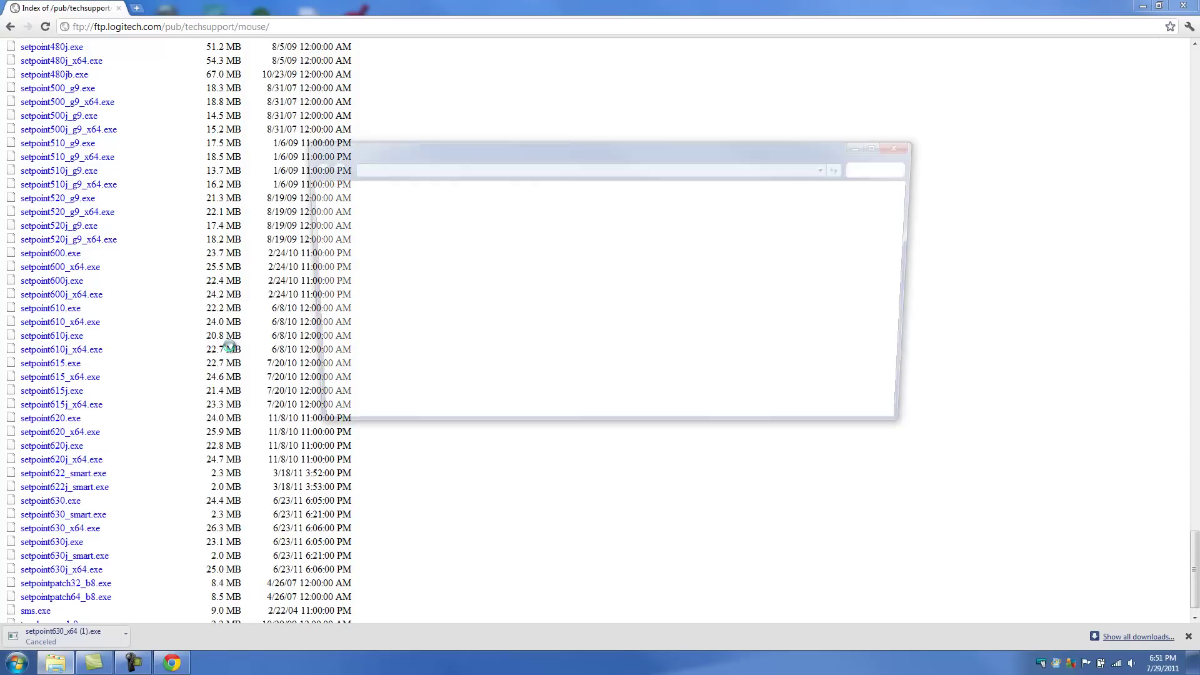
double_click(759, 222)
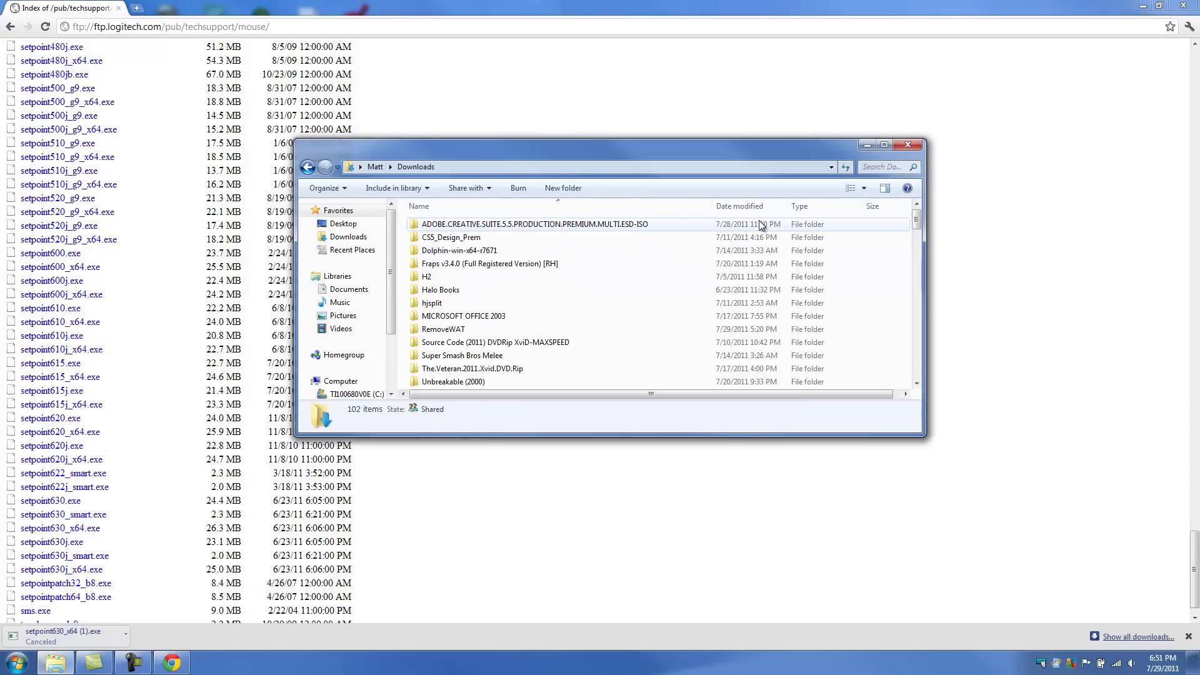
scroll(552, 342, down, 5)
scroll(552, 342, down, 15)
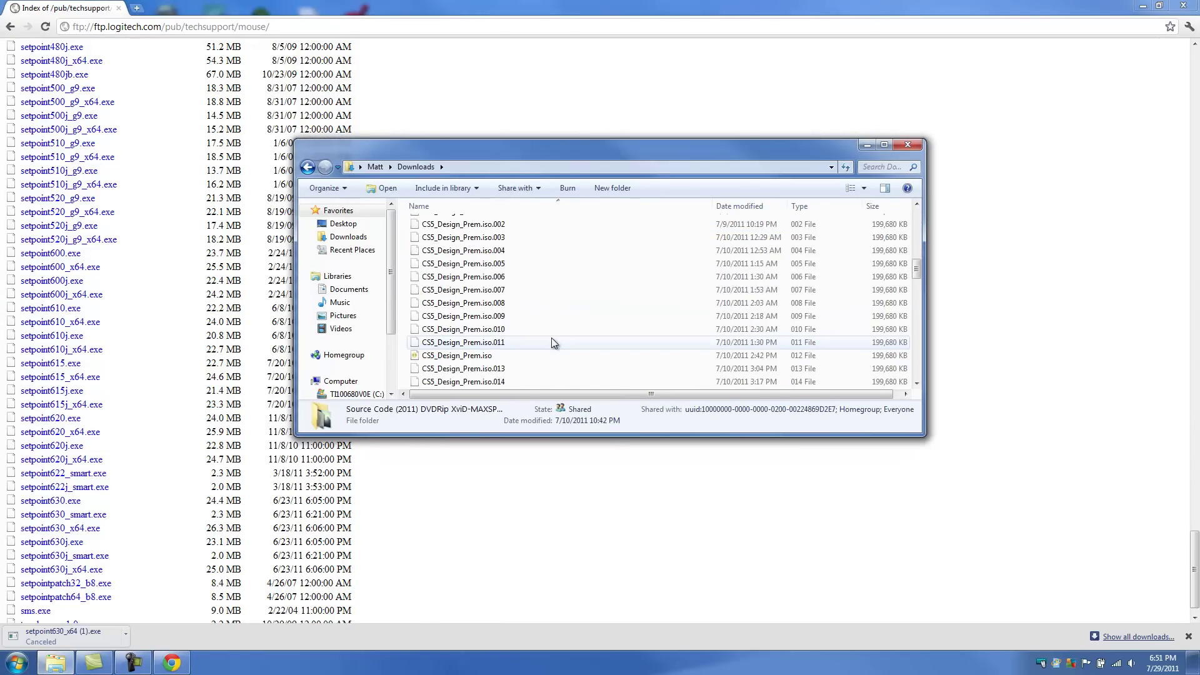
scroll(552, 342, up, 3)
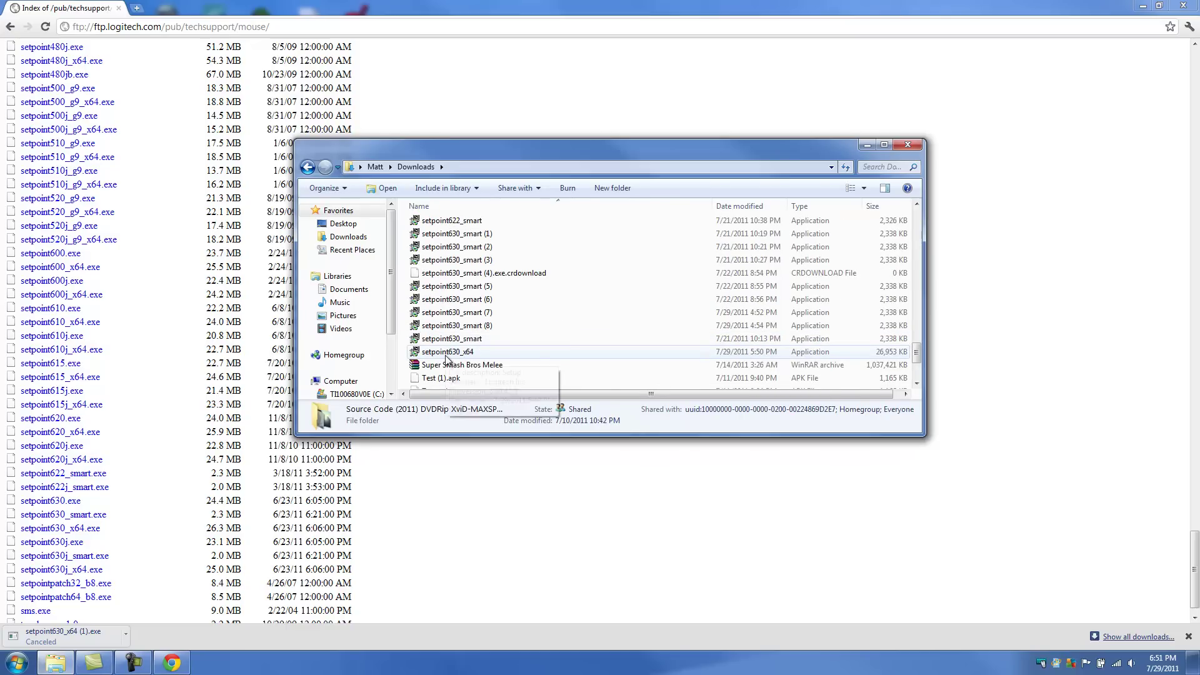
- Run setpoint630_x64 and allow it past the security warning
mouse_move(447, 359)
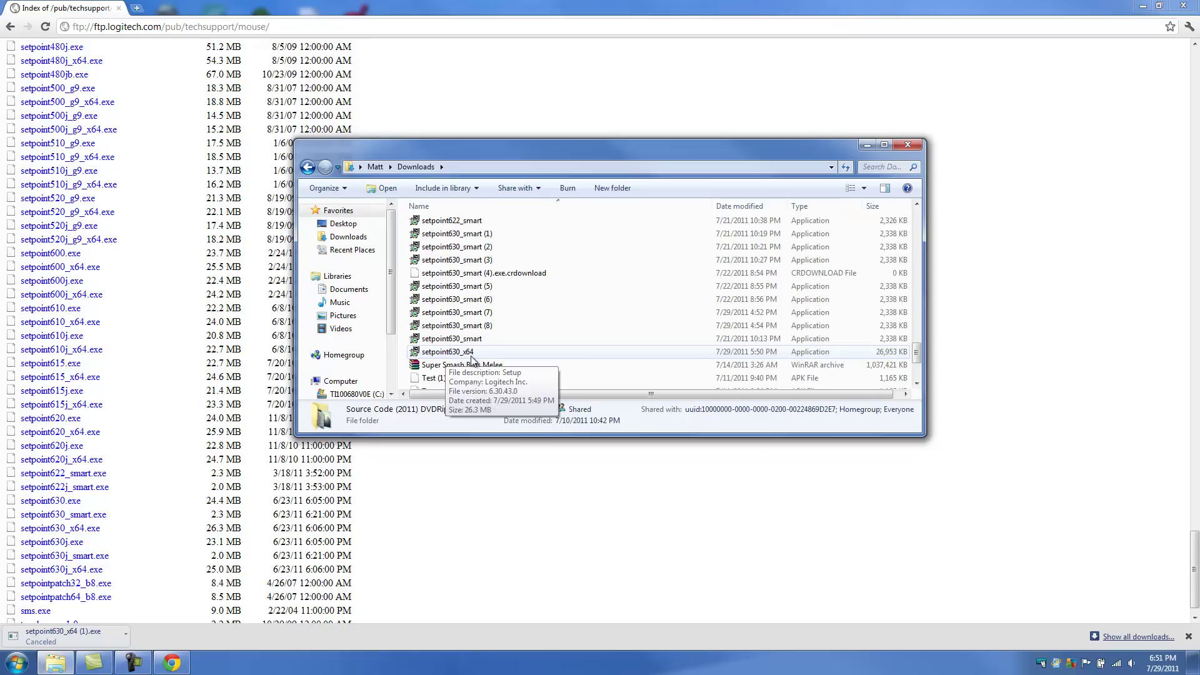
double_click(493, 354)
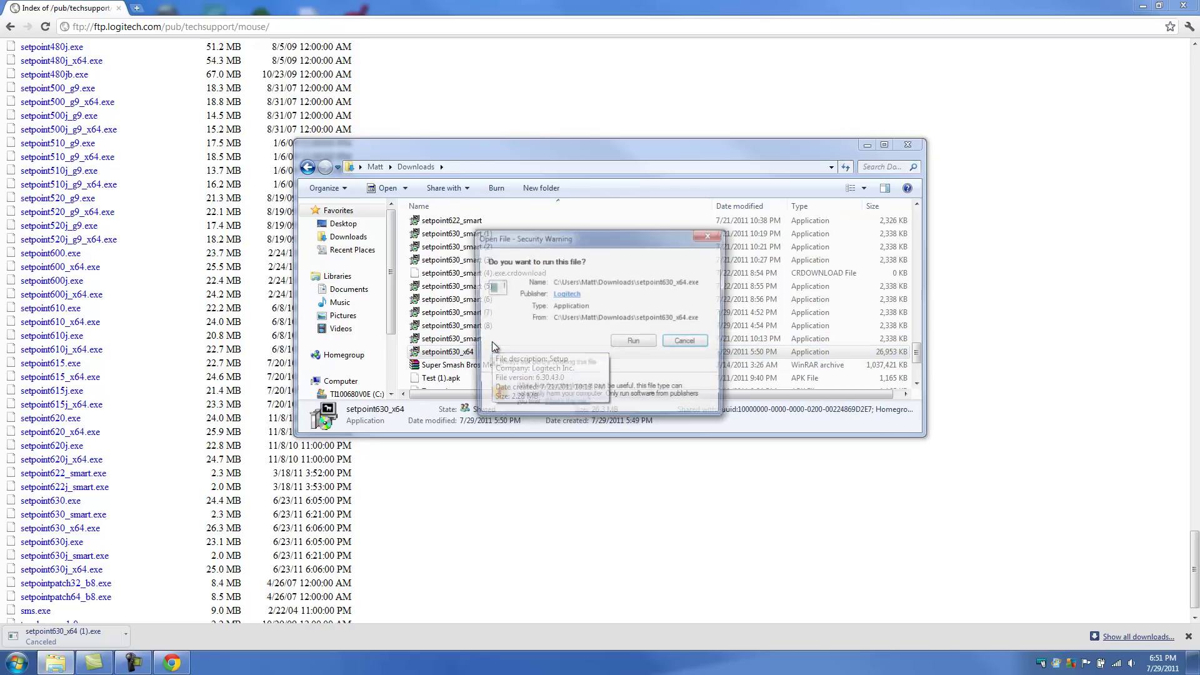
click(633, 344)
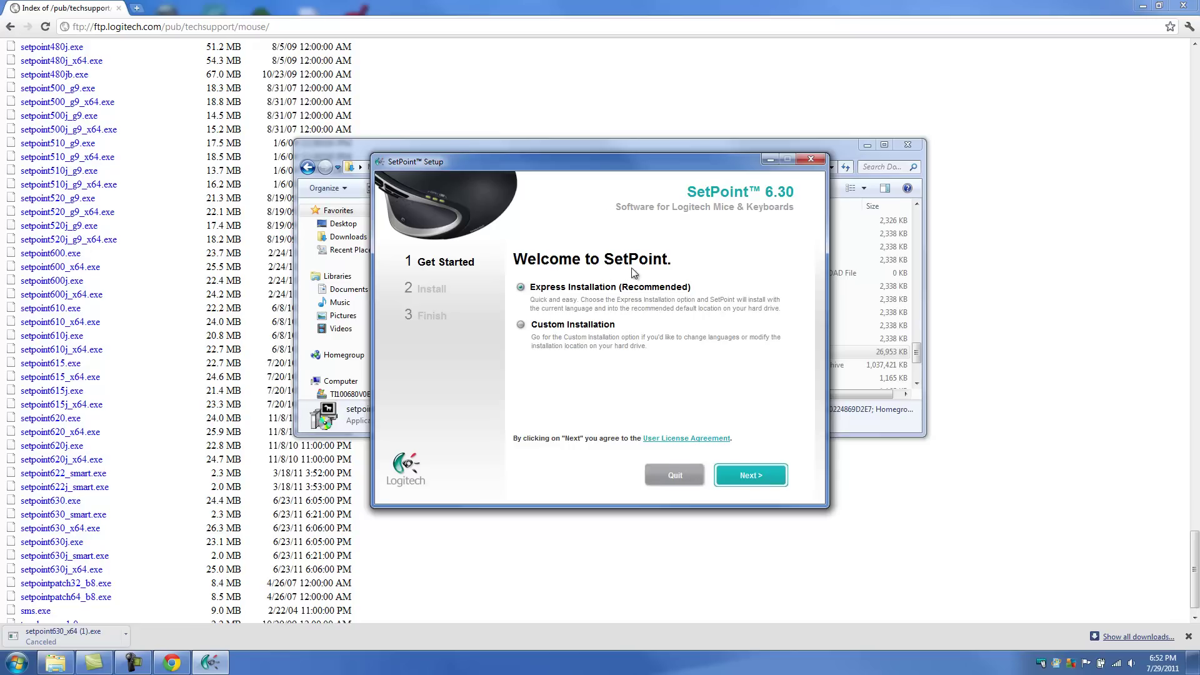
- Exit SetPoint Setup without installing, close the Downloads and Chrome windows, and open Start
click(811, 160)
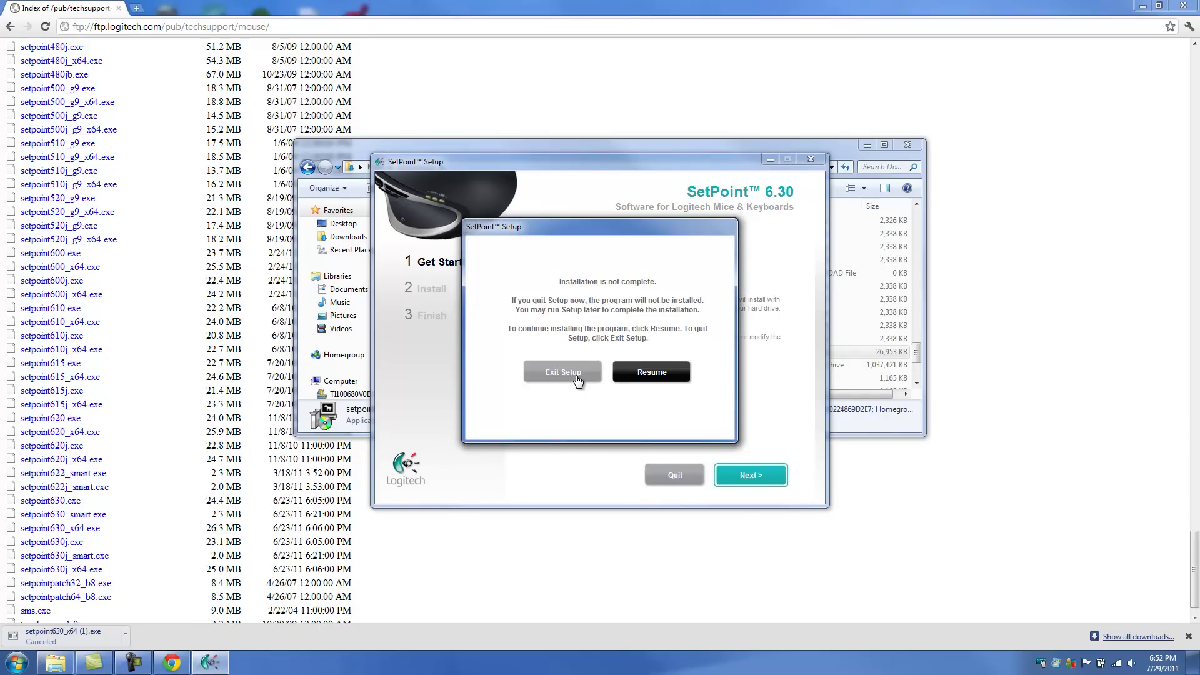
click(577, 380)
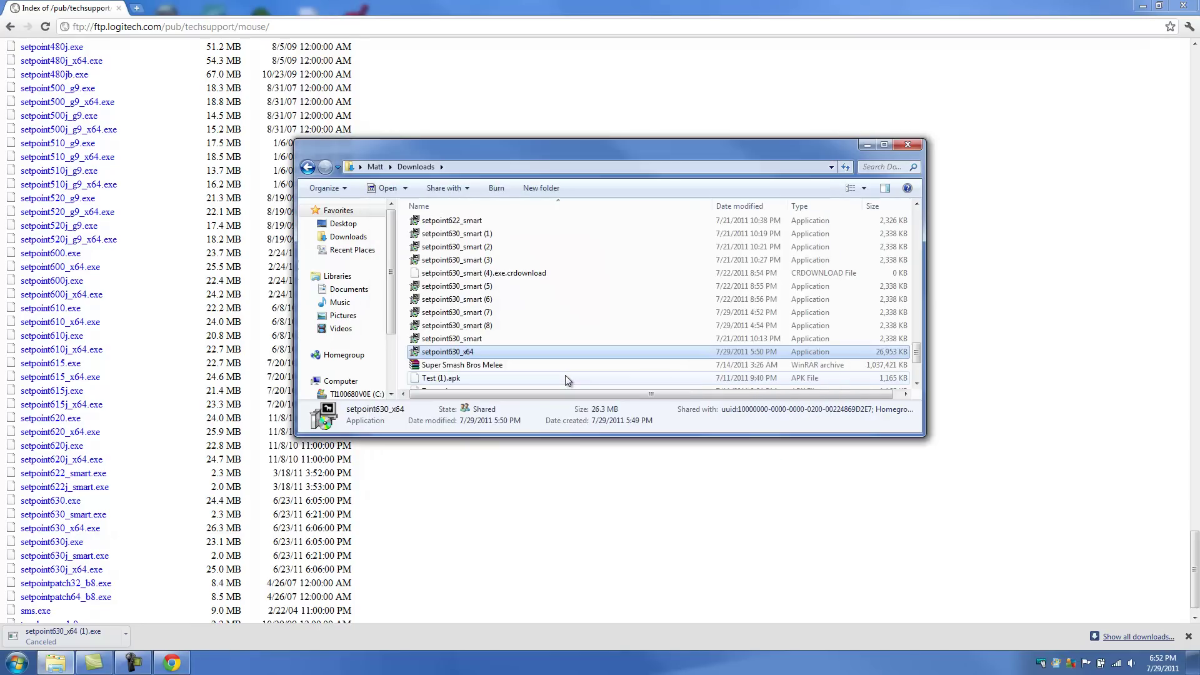
click(906, 148)
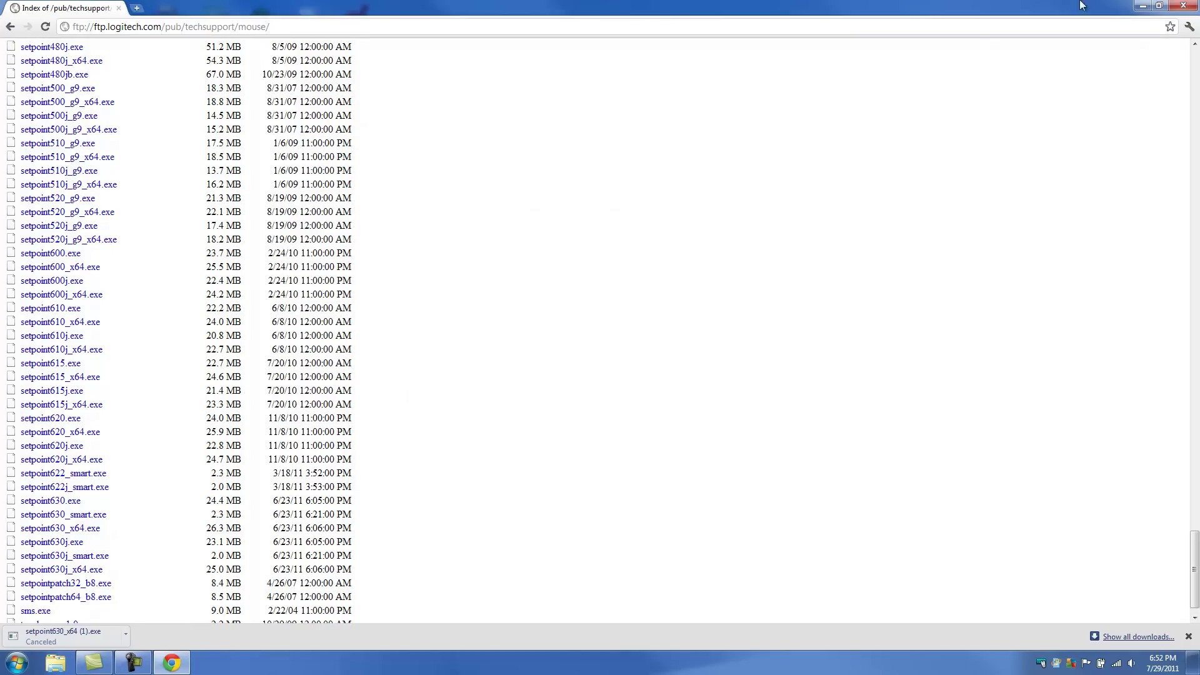
click(1183, 6)
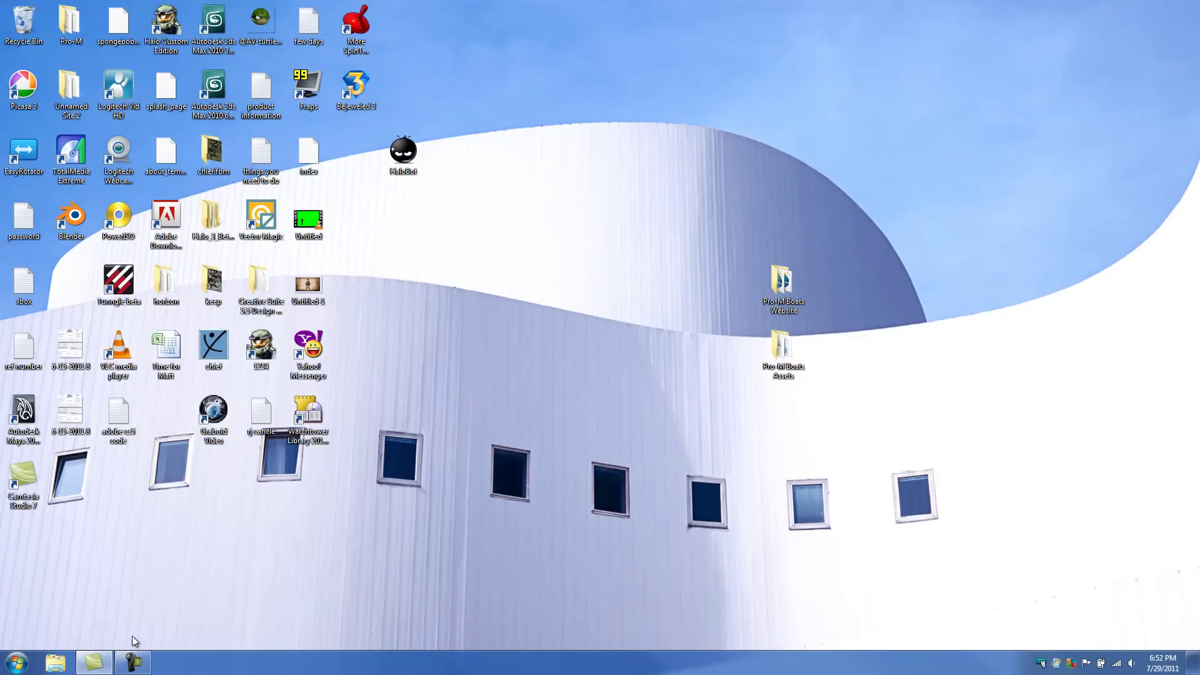
click(9, 667)
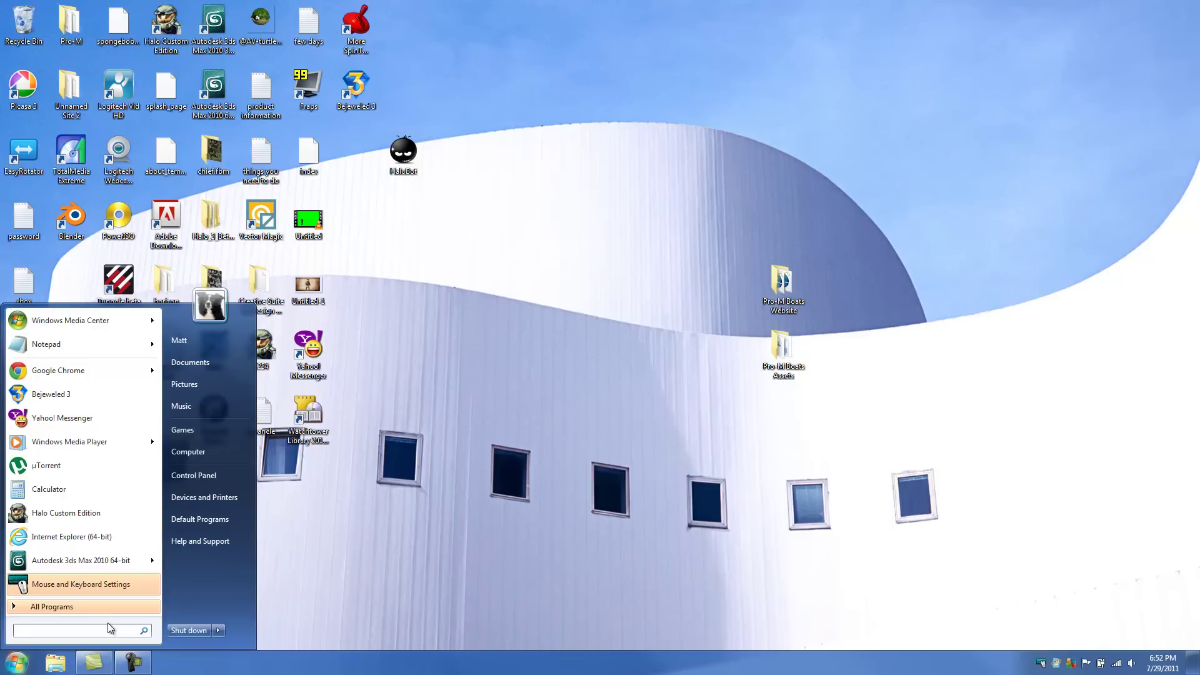
- Search the Start menu for 'run' and launch MSCONFIG from the Run dialog
click(25, 663)
click(28, 662)
click(17, 669)
click(18, 668)
text(run)
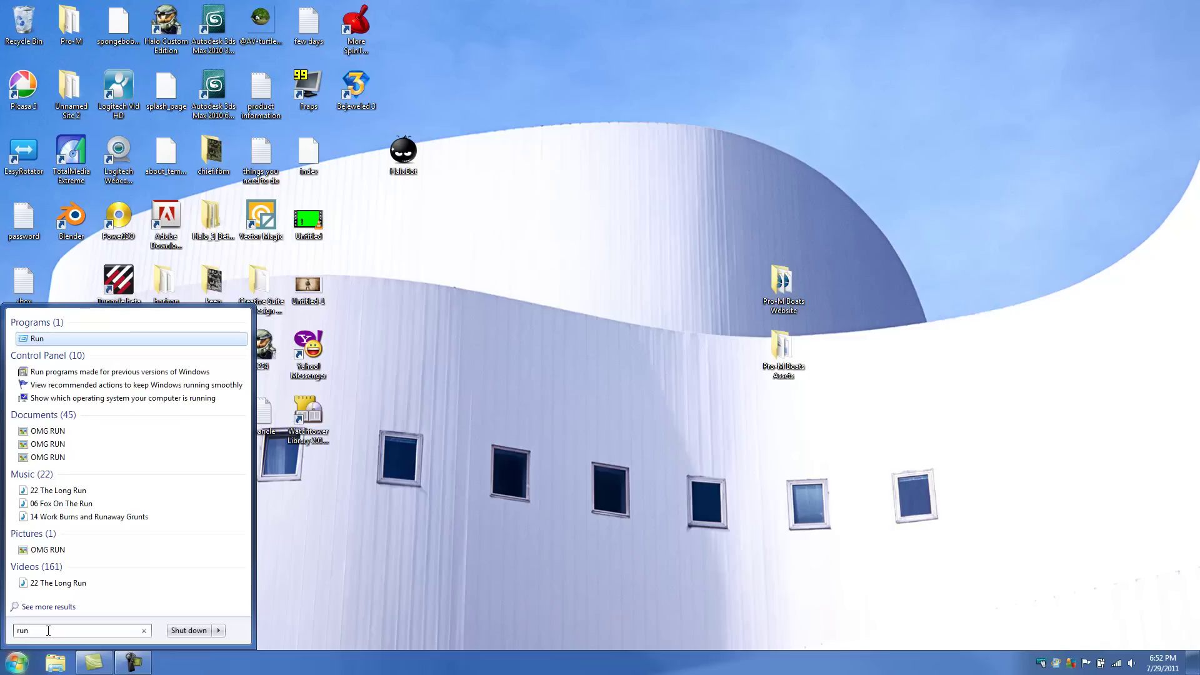
key(Return)
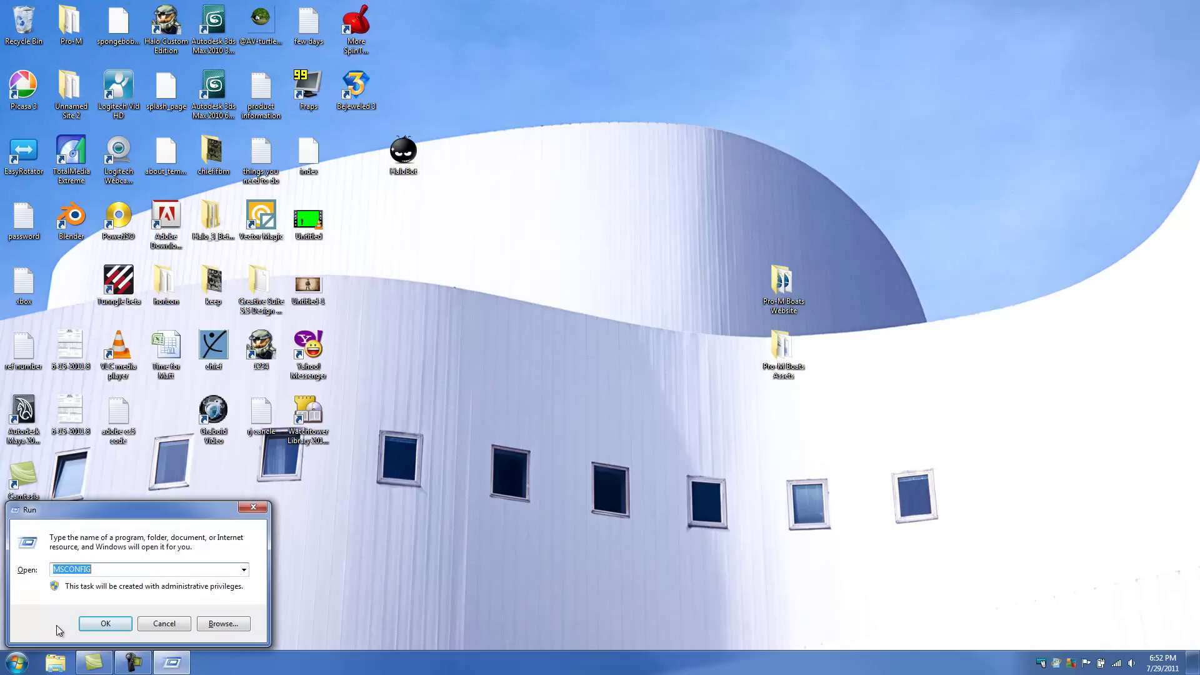
click(89, 623)
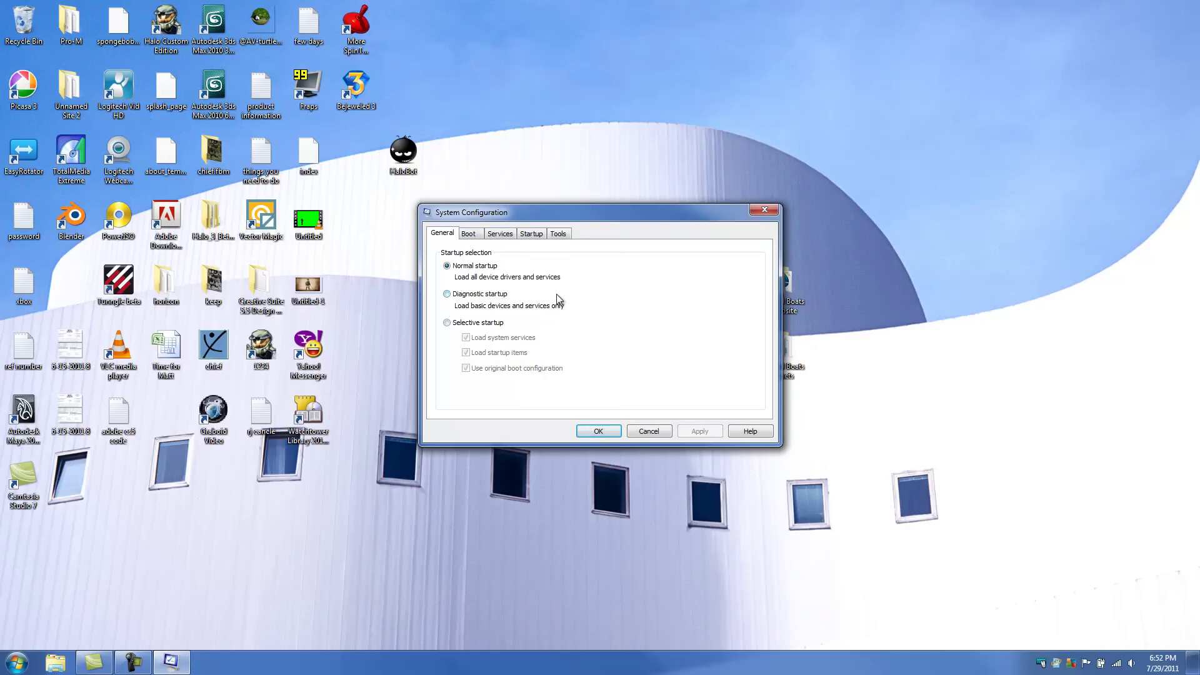
- Confirm every service on the Services tab is checked, then accept System Configuration with OK
click(500, 238)
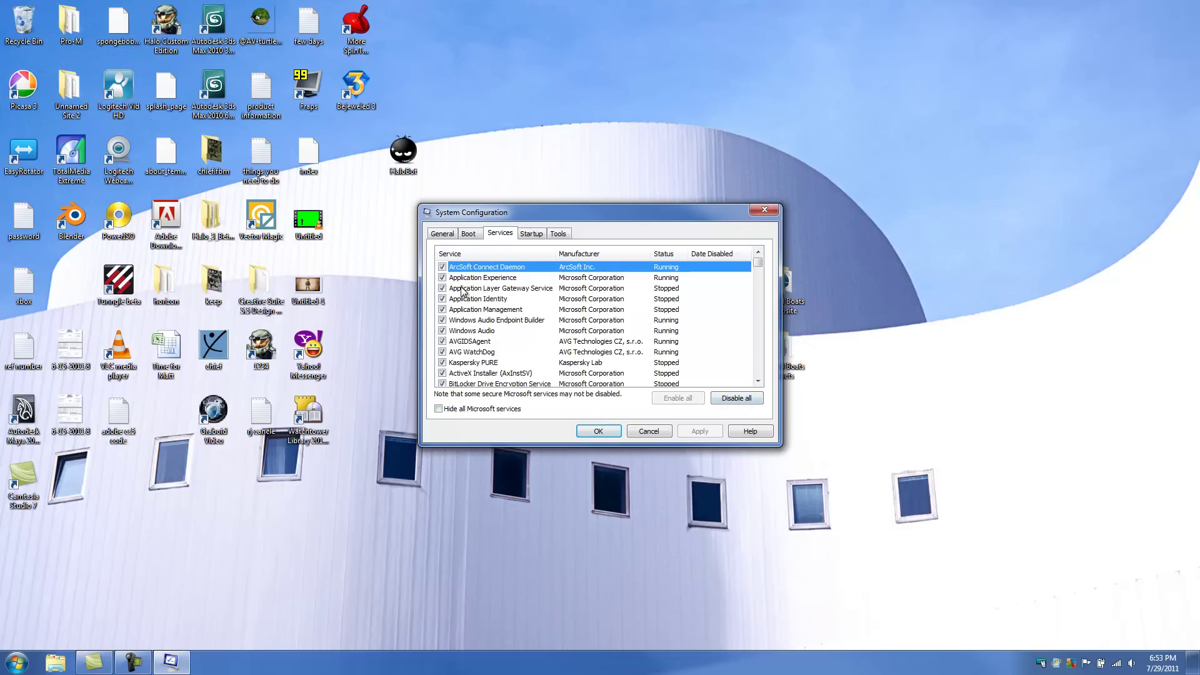
scroll(455, 293, down, 15)
scroll(455, 293, down, 20)
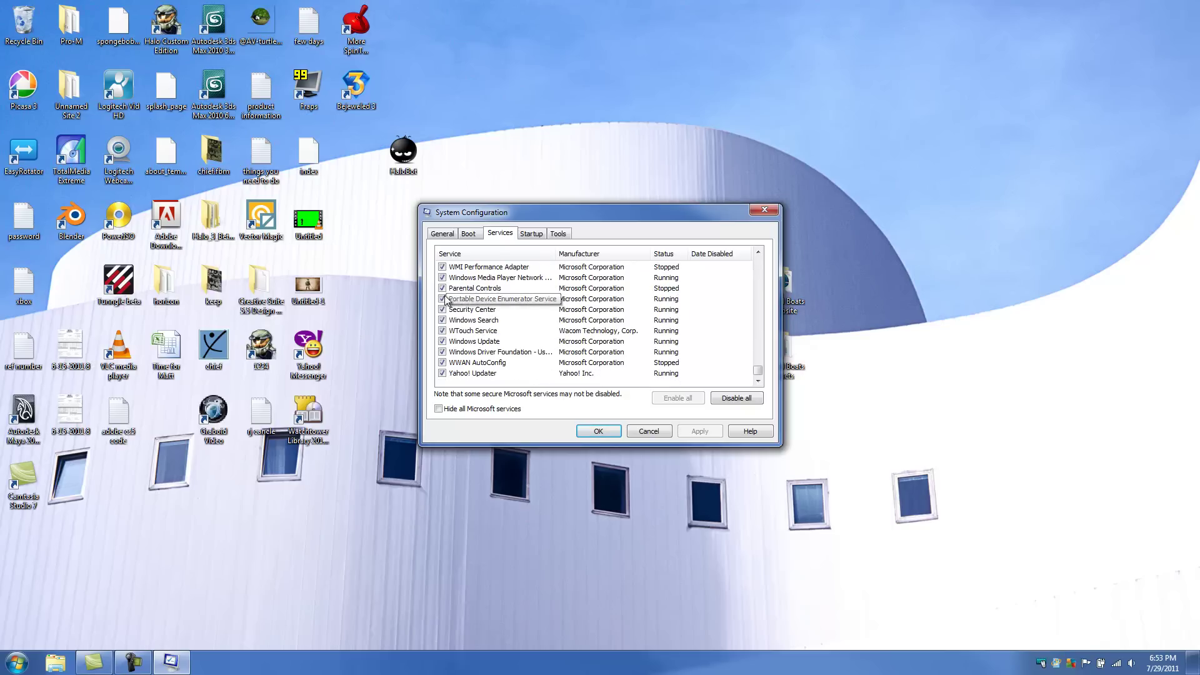
scroll(450, 303, up, 20)
scroll(446, 309, up, 15)
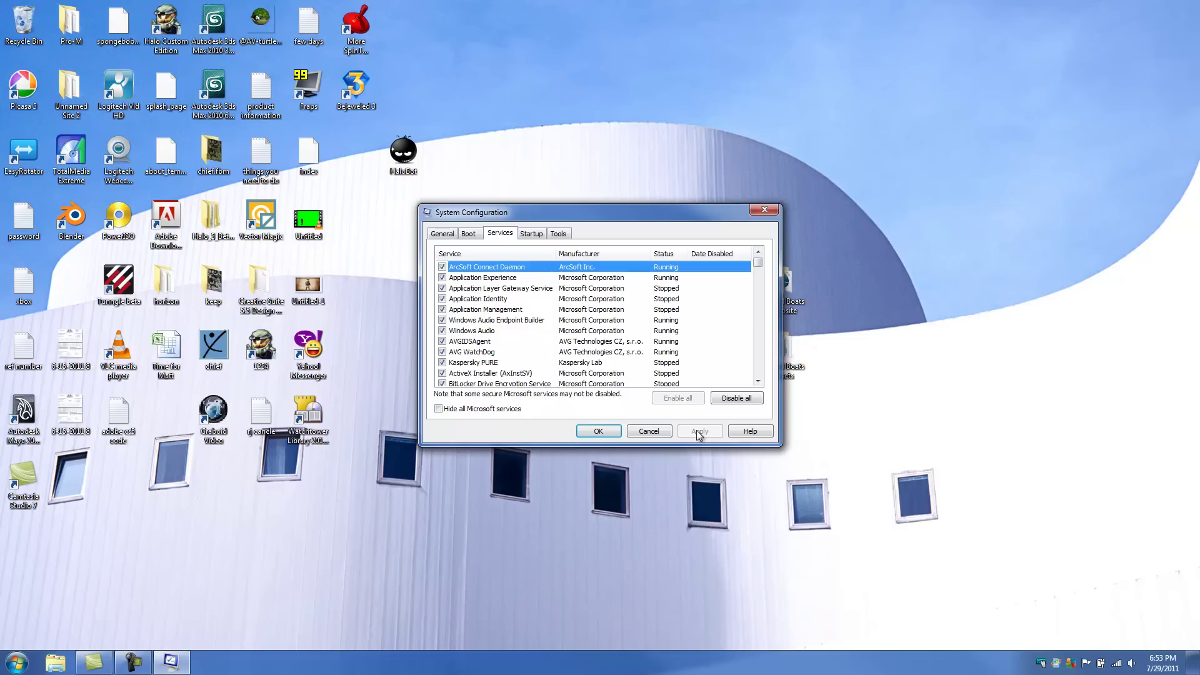
click(597, 431)
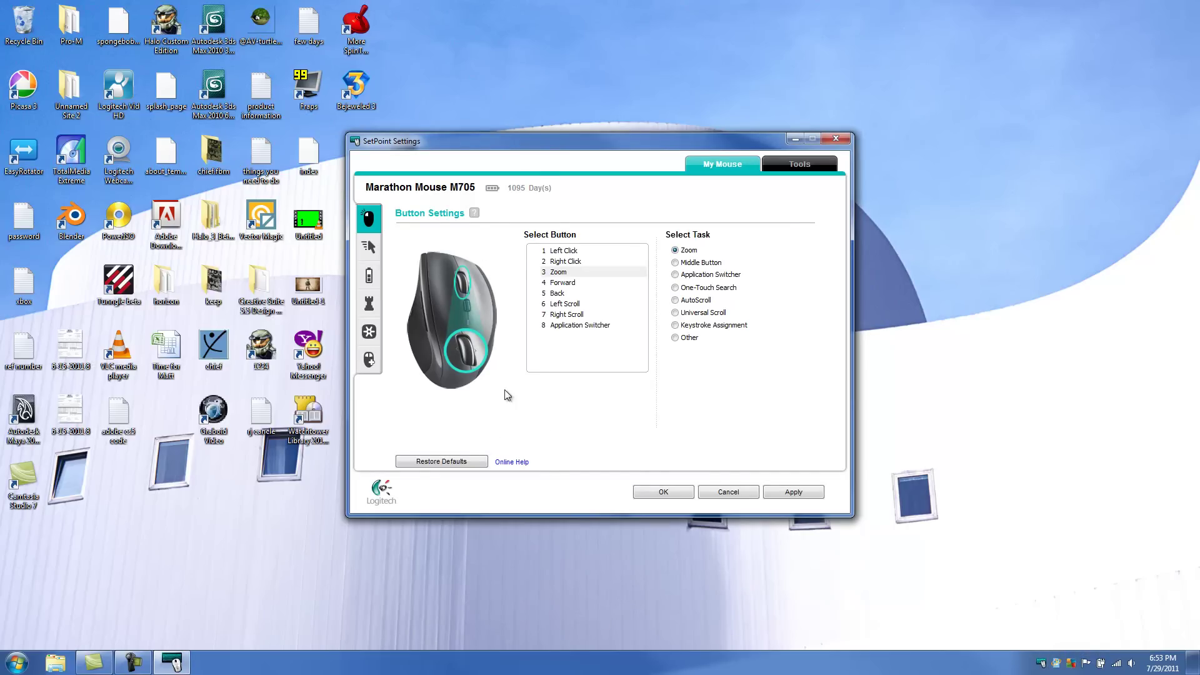
- View the M705's Pointer and Scrolling settings, then return to its Button Settings
click(370, 248)
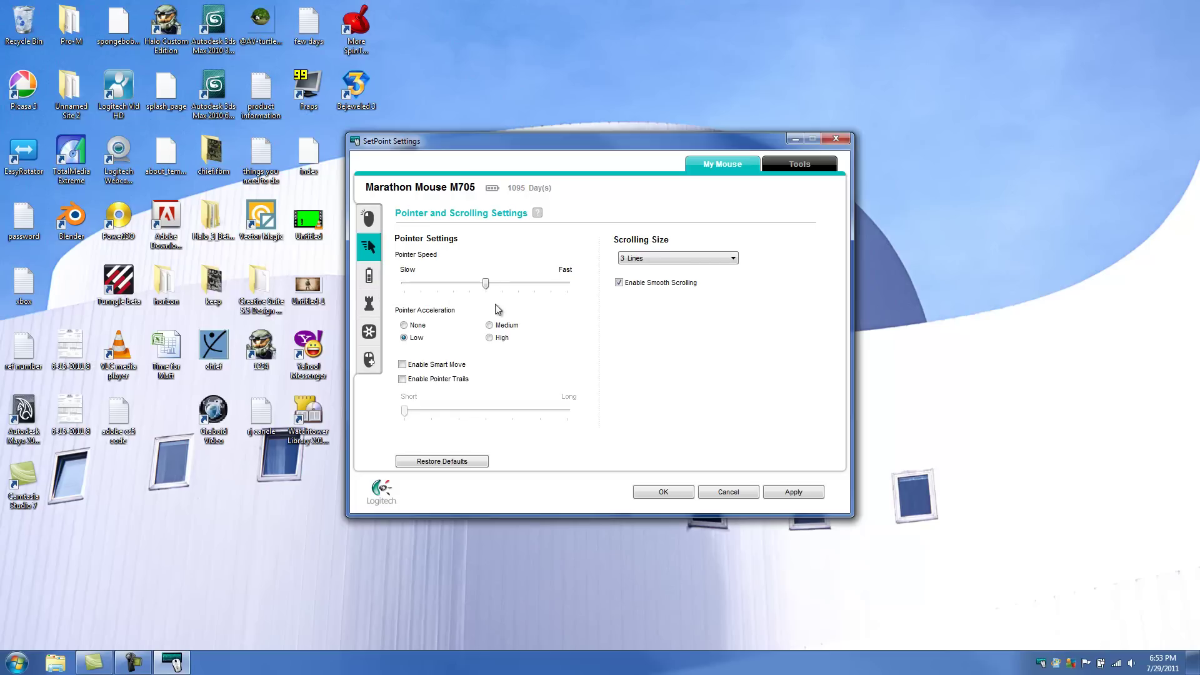
click(368, 220)
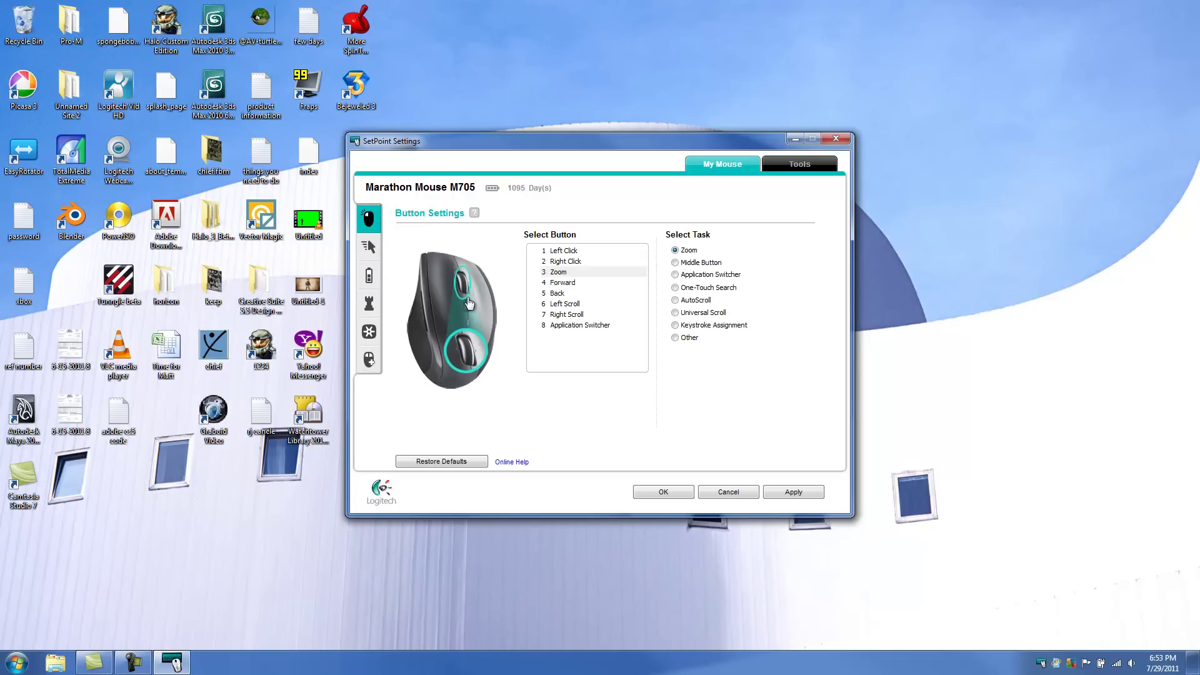